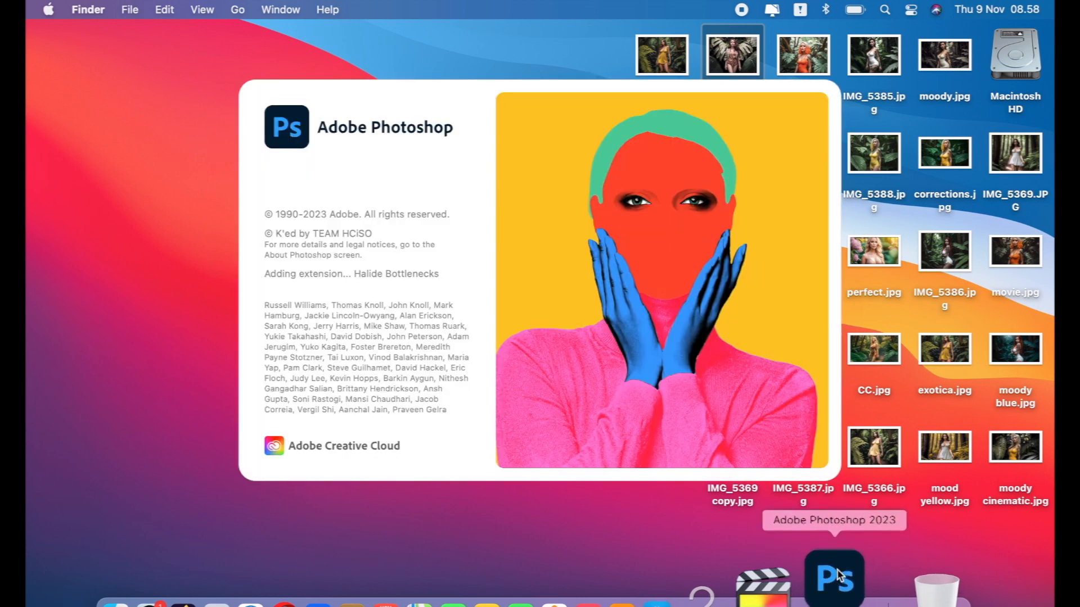
# Keep the Photoshop icon permanently in the Dock.
pyautogui.rightClick(837, 595)
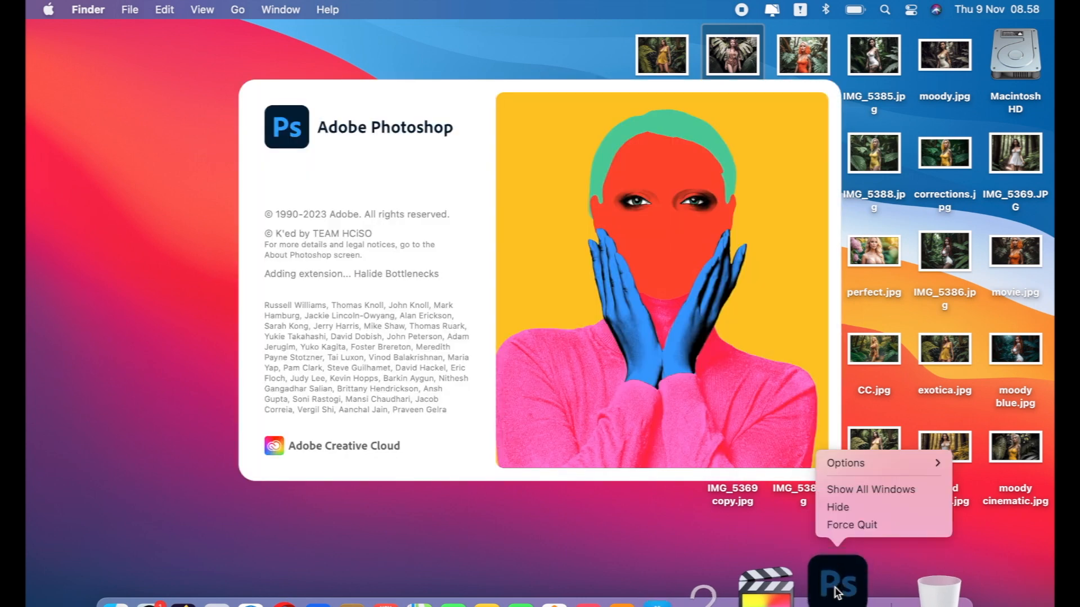
pyautogui.moveTo(827, 463)
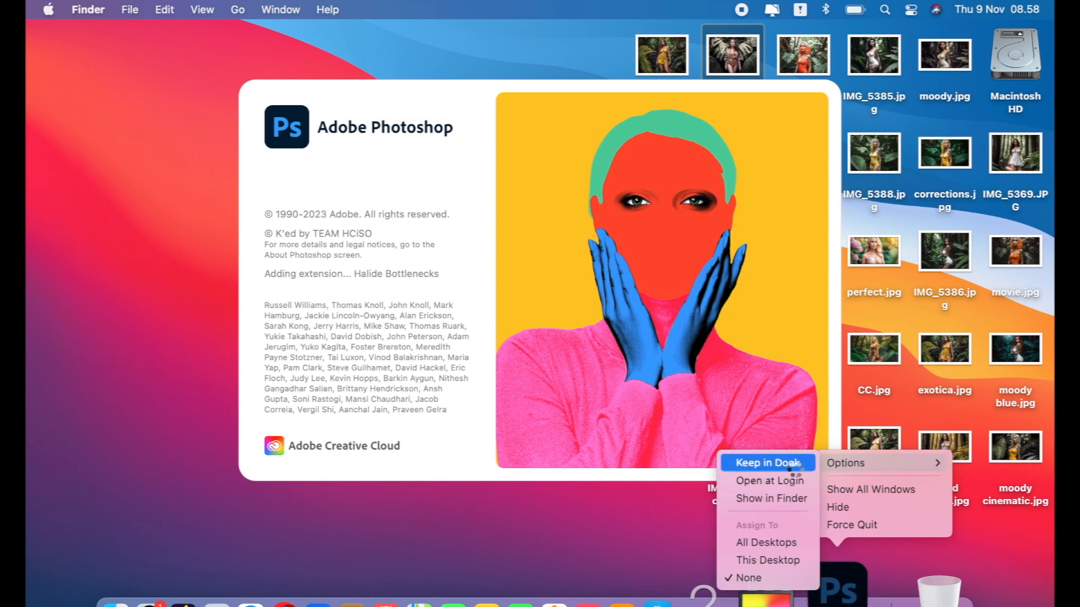
pyautogui.click(784, 463)
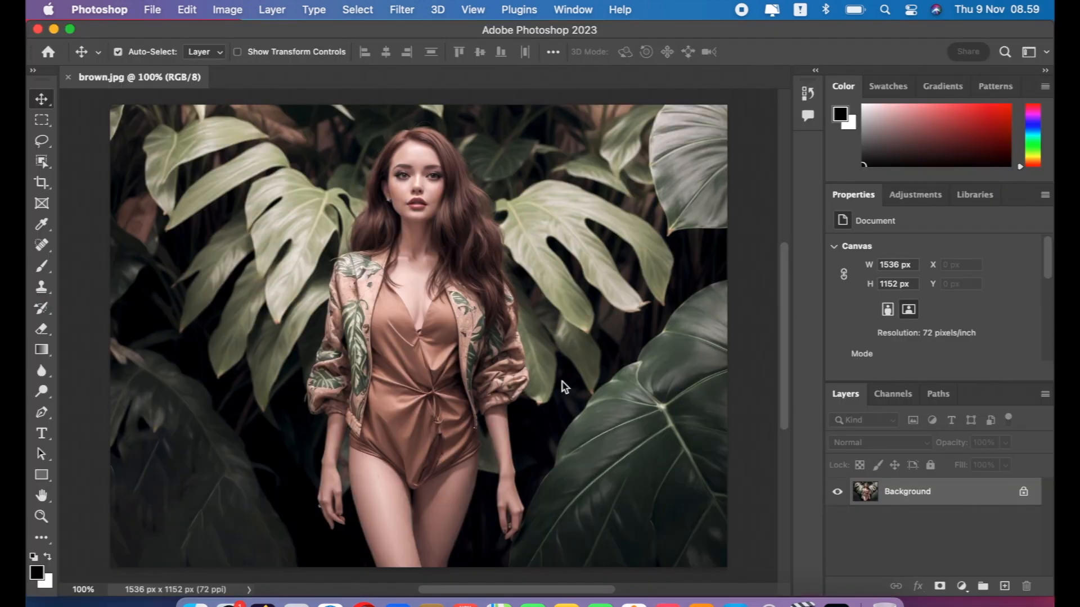
# Duplicate the Background layer and open the copy in the Camera Raw Filter.
pyautogui.click(45, 101)
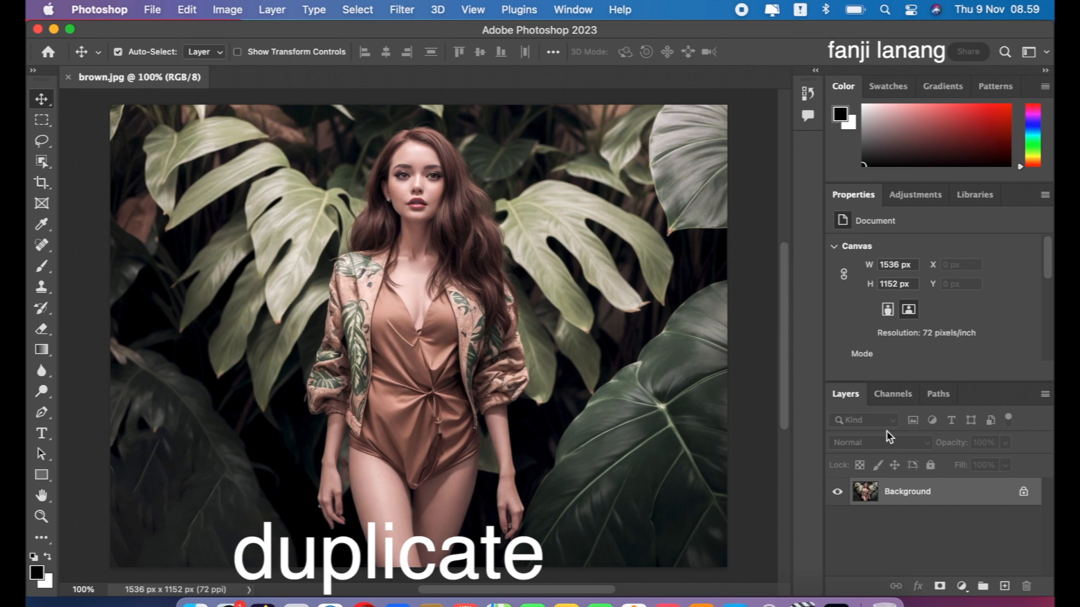
pyautogui.moveTo(966, 500); pyautogui.dragTo(1005, 589)
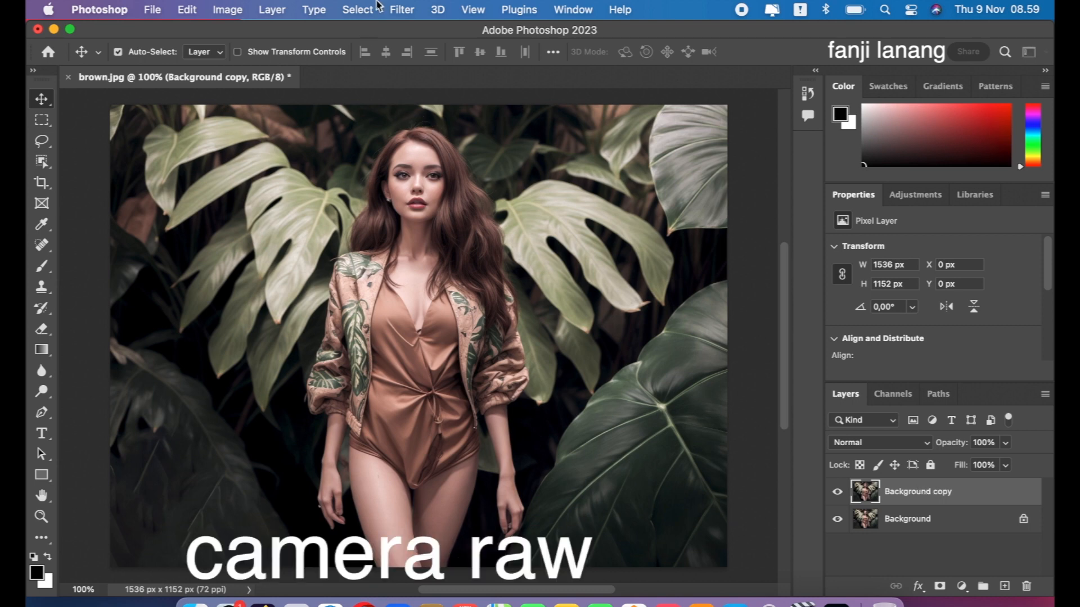
pyautogui.click(401, 10)
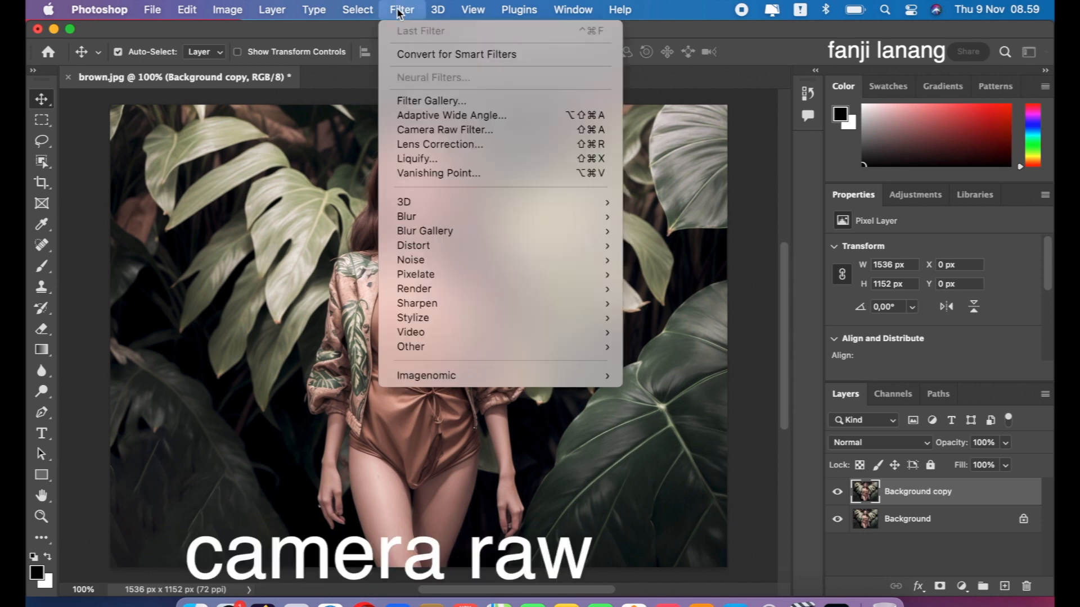
pyautogui.click(451, 129)
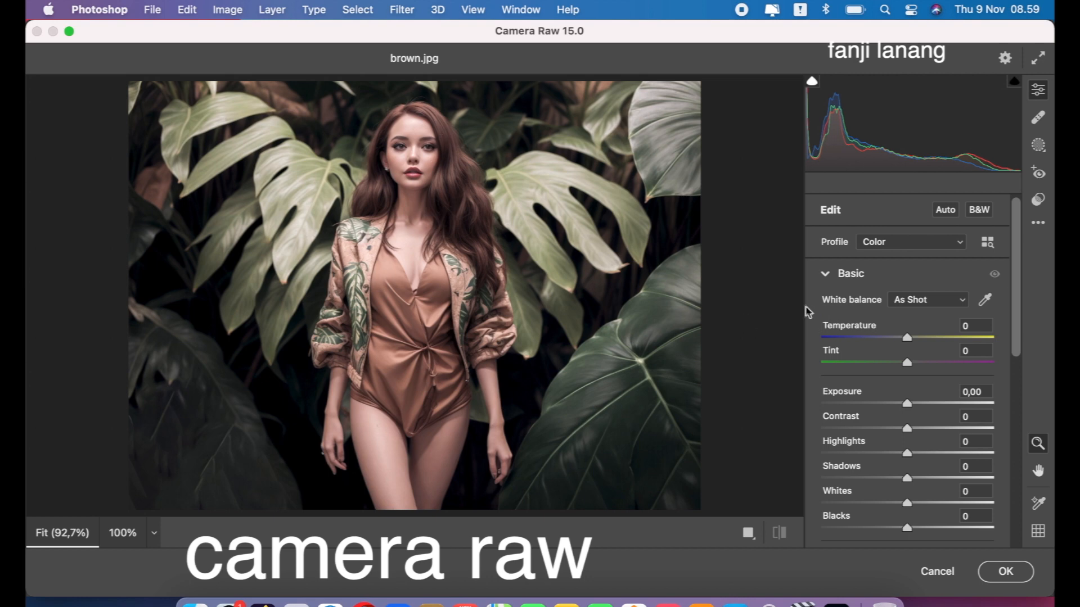
# Set Exposure to -0.45, Temperature to -4, Contrast to +15, Highlights to -25, Shadows to +20, Whites to -20 and Blacks to -20.
pyautogui.click(825, 275)
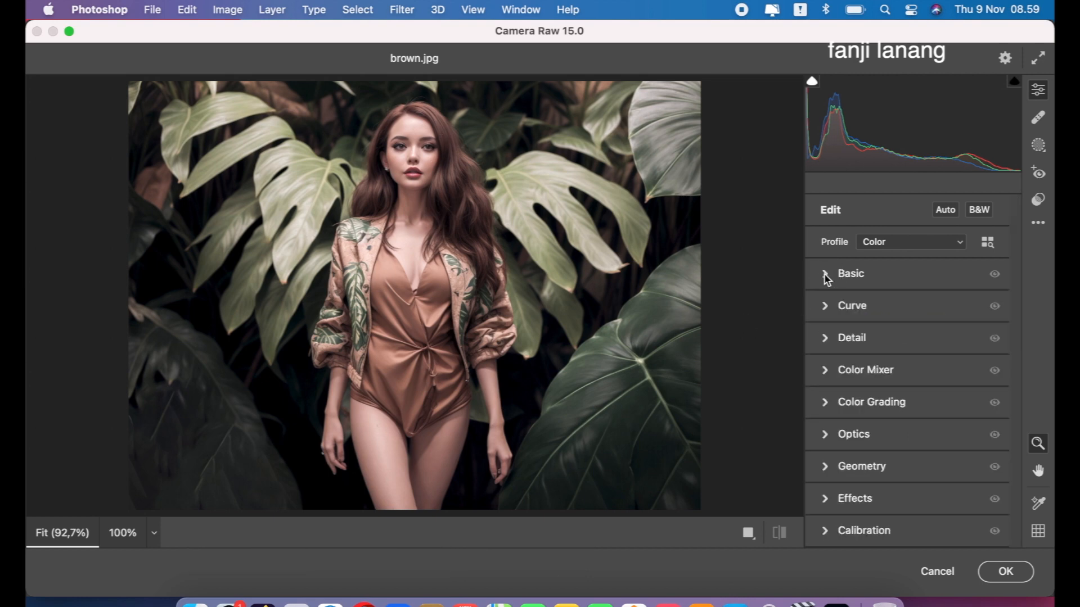
pyautogui.click(825, 275)
pyautogui.moveTo(906, 343); pyautogui.dragTo(900, 347)
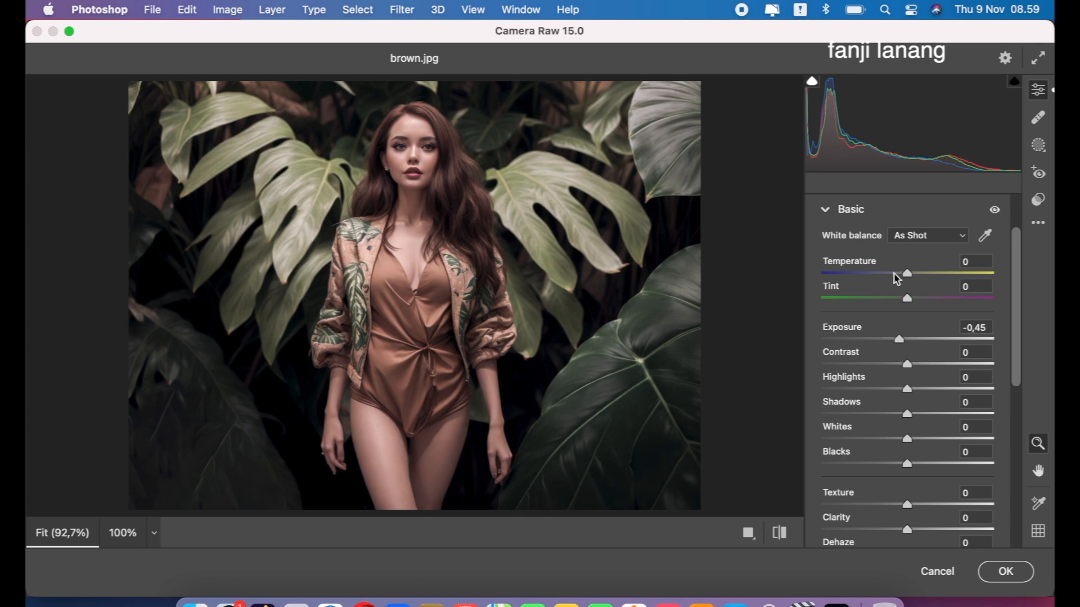
pyautogui.moveTo(907, 274); pyautogui.dragTo(904, 275)
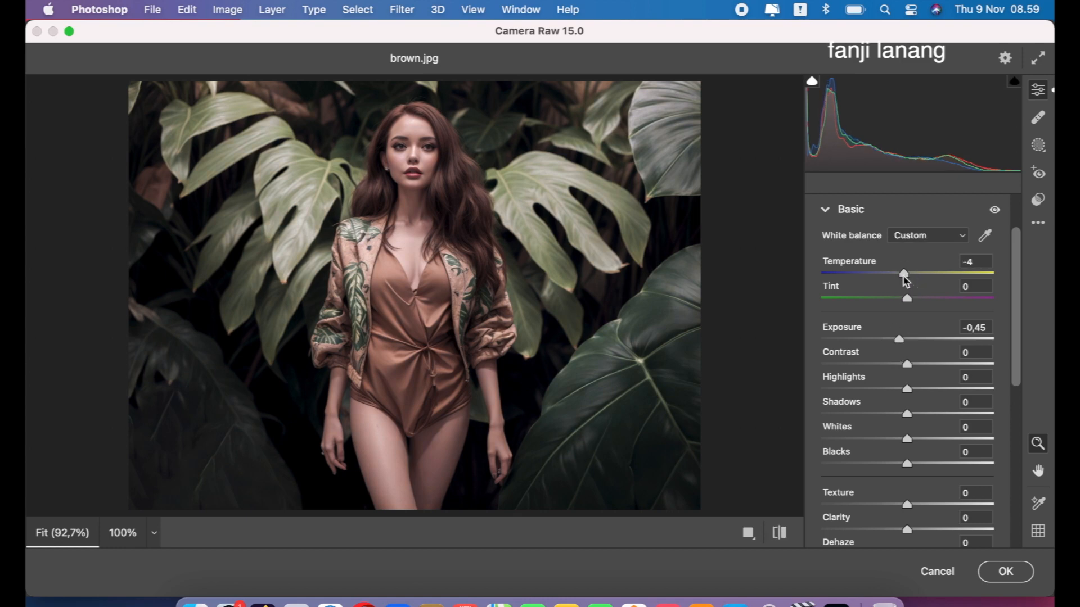
pyautogui.moveTo(907, 366); pyautogui.dragTo(897, 524)
pyautogui.moveTo(1016, 345); pyautogui.dragTo(1015, 366)
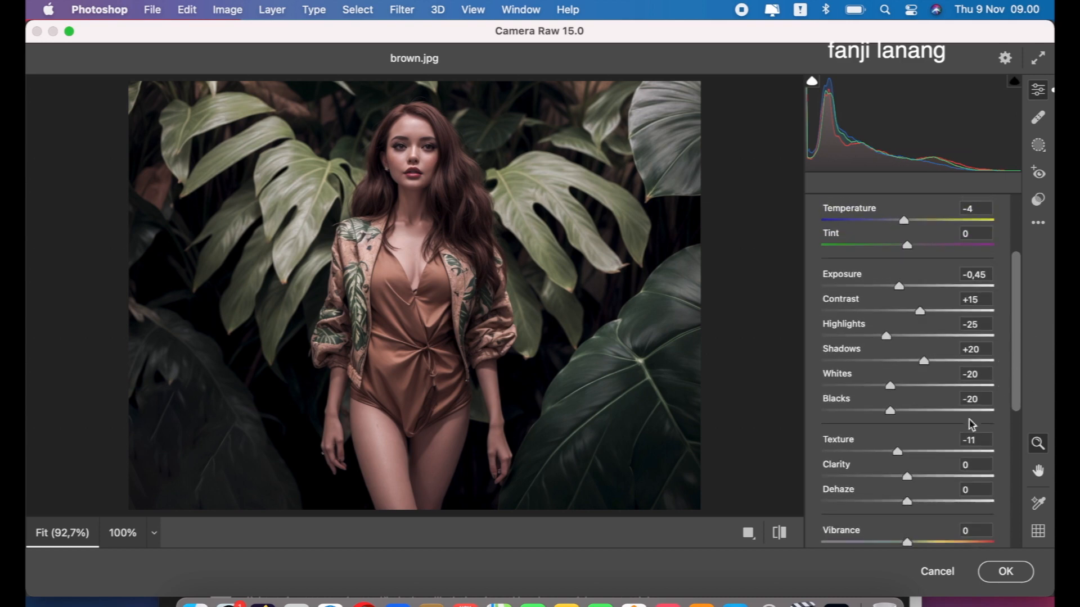
# Set Texture to -10, Dehaze to +4 and Vibrance to +10, and compare the photo before and after.
pyautogui.click(900, 452)
pyautogui.moveTo(907, 477); pyautogui.dragTo(908, 492)
pyautogui.scroll(-3, 1012, 374)
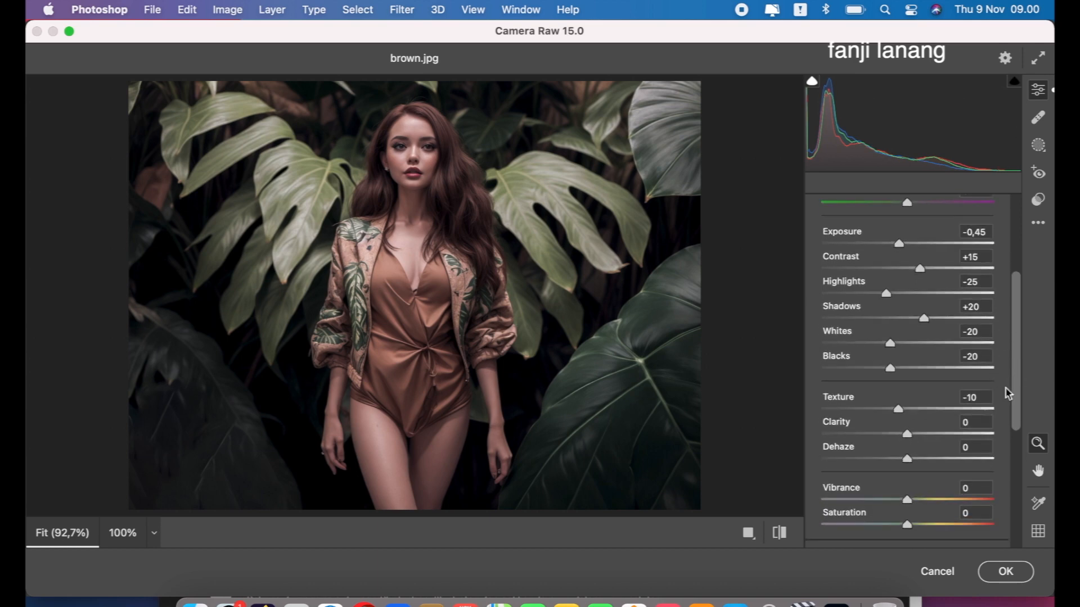
pyautogui.moveTo(907, 458)
pyautogui.mouseDown()
pyautogui.moveTo(882, 467)
pyautogui.moveTo(955, 469)
pyautogui.moveTo(846, 475)
pyautogui.moveTo(971, 473)
pyautogui.moveTo(908, 475)
pyautogui.mouseUp()
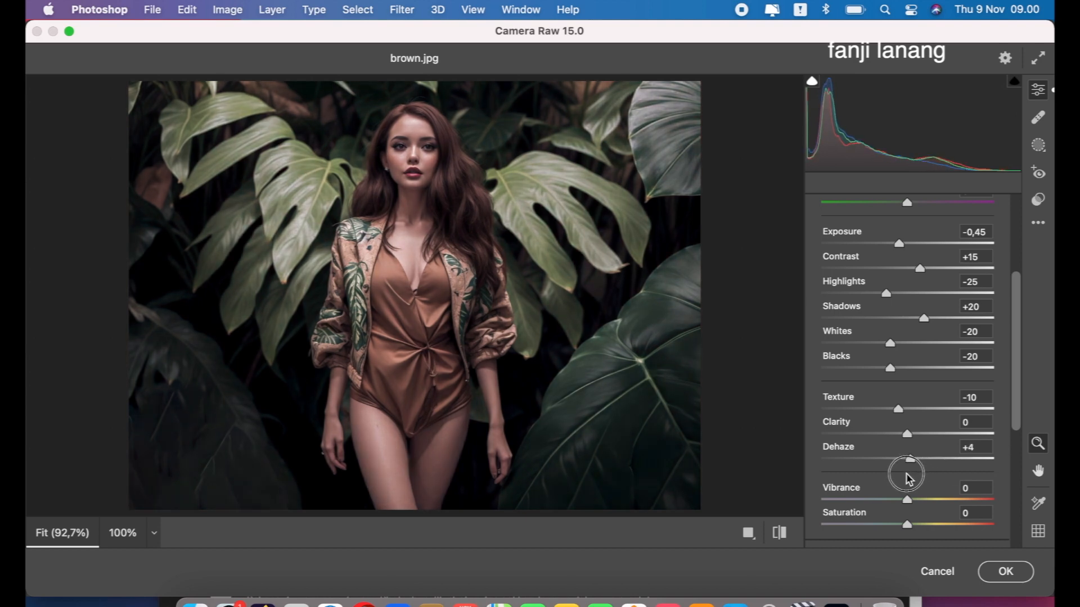
pyautogui.moveTo(918, 501); pyautogui.dragTo(918, 523)
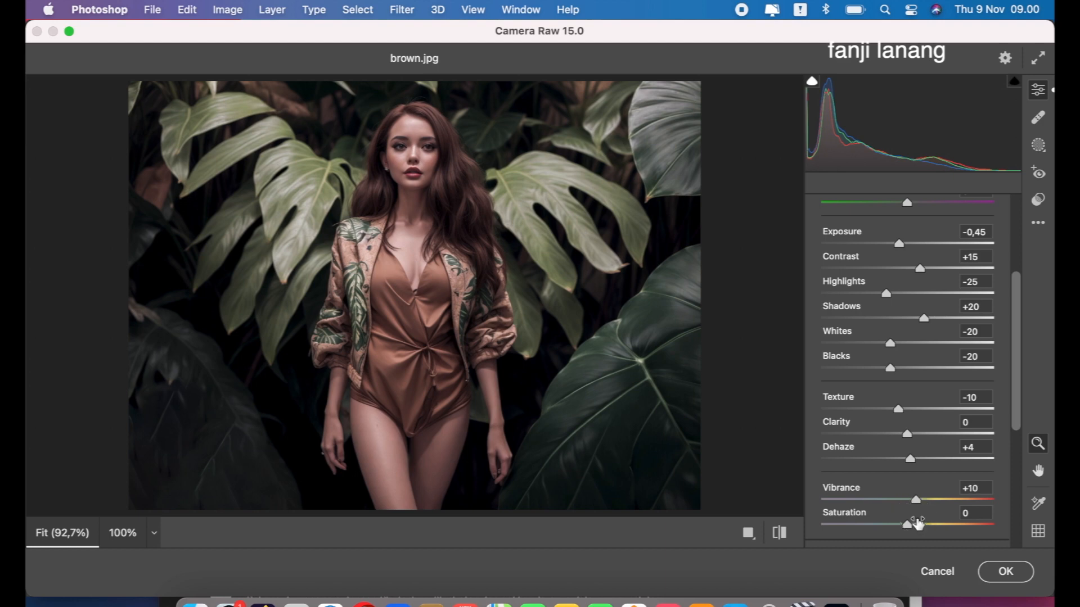
pyautogui.moveTo(1017, 327); pyautogui.dragTo(1019, 292)
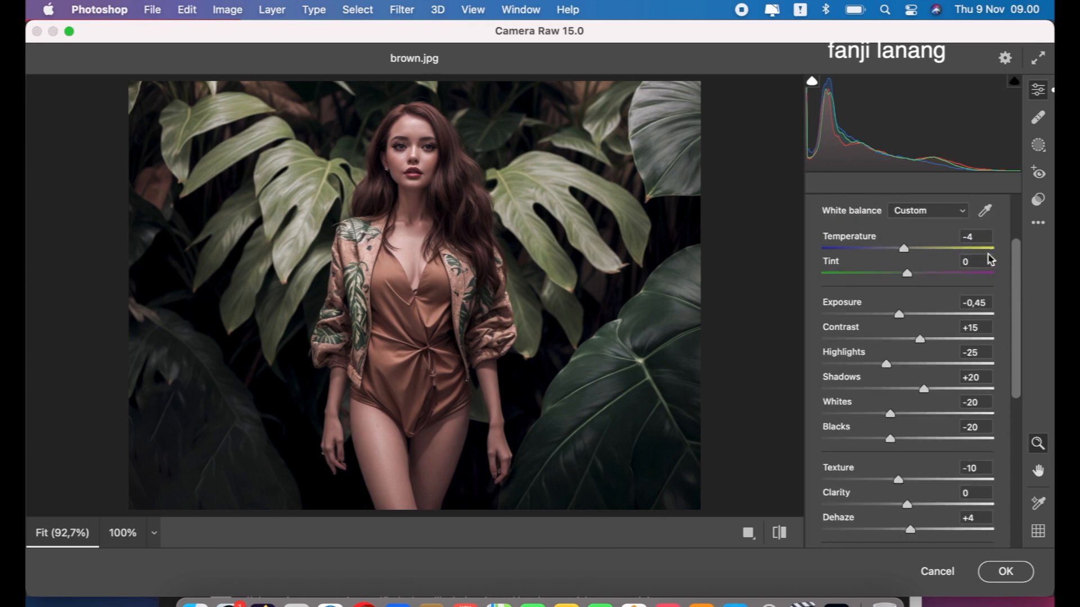
pyautogui.click(1019, 221)
pyautogui.click(825, 274)
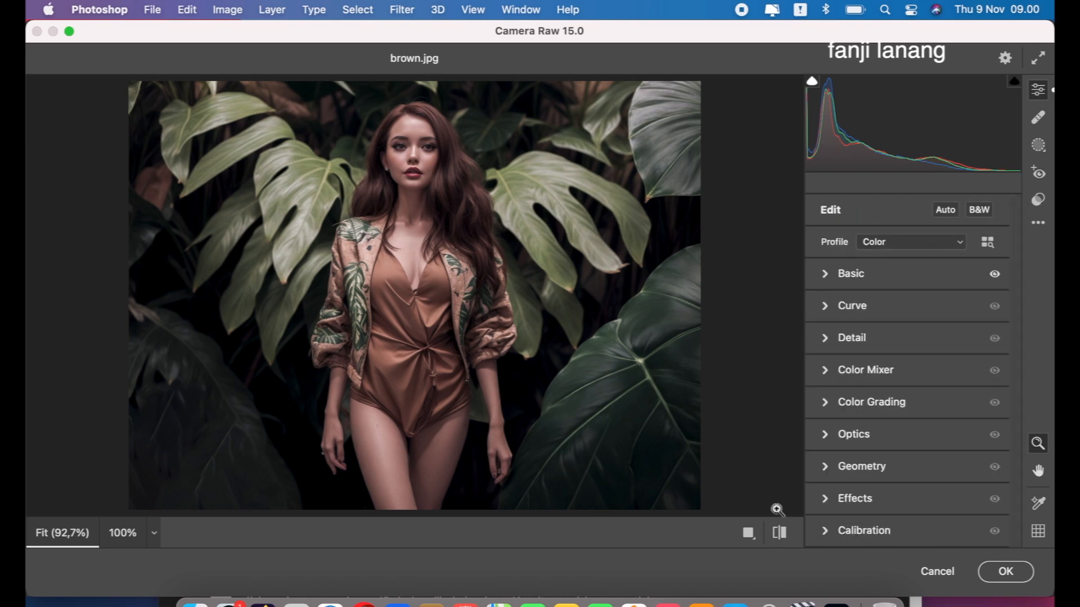
pyautogui.click(779, 534)
pyautogui.click(779, 533)
# In the Color Mixer, set the hue of Oranges to +11, Yellows to -12, Greens to +25 and Aquas to +25.
pyautogui.click(827, 371)
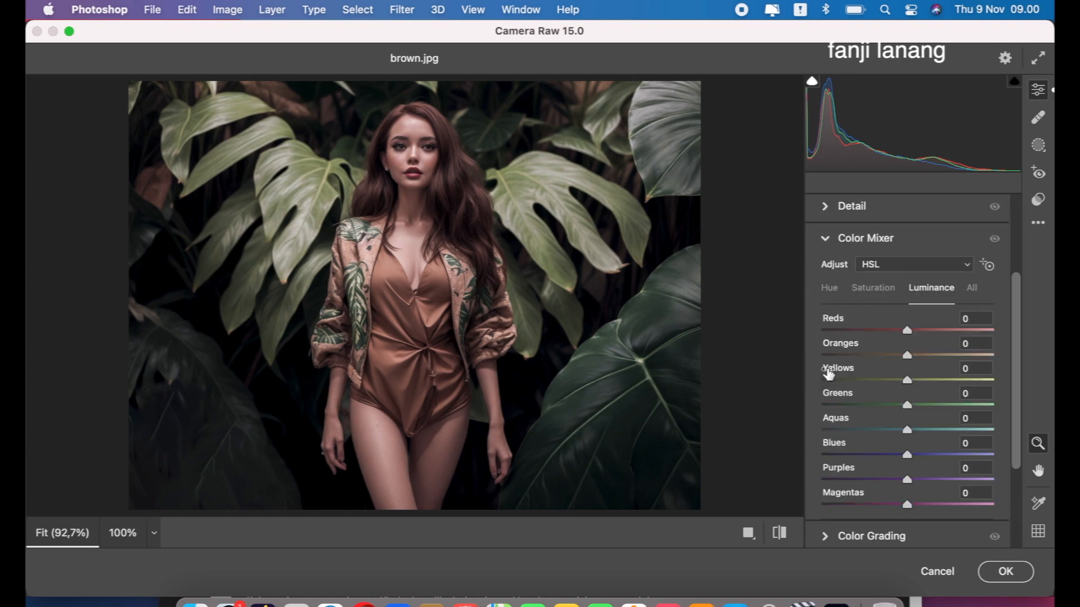
pyautogui.click(831, 288)
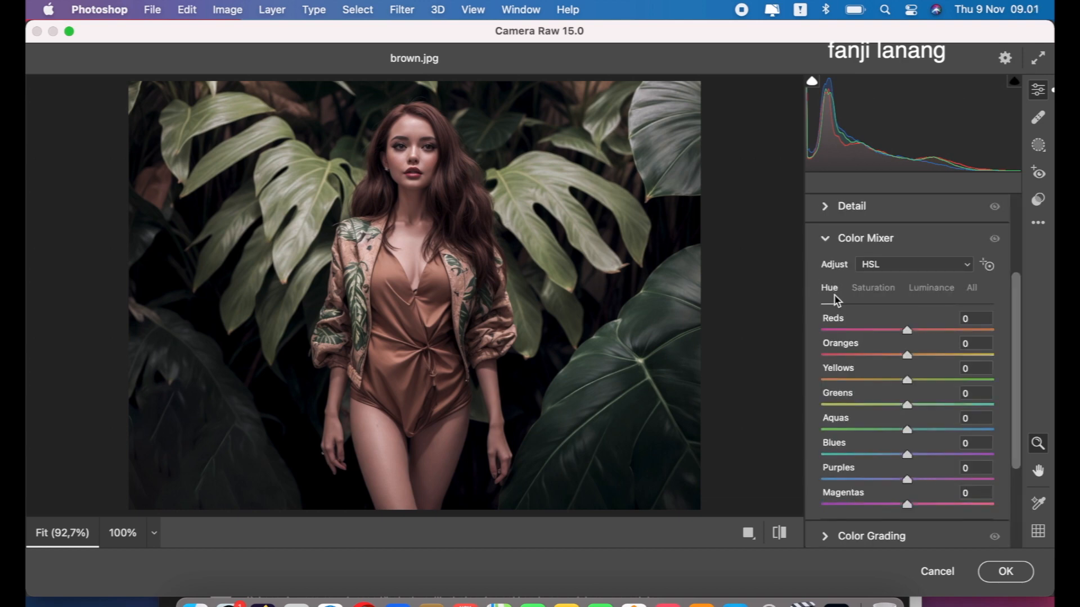
pyautogui.moveTo(907, 380); pyautogui.dragTo(930, 435)
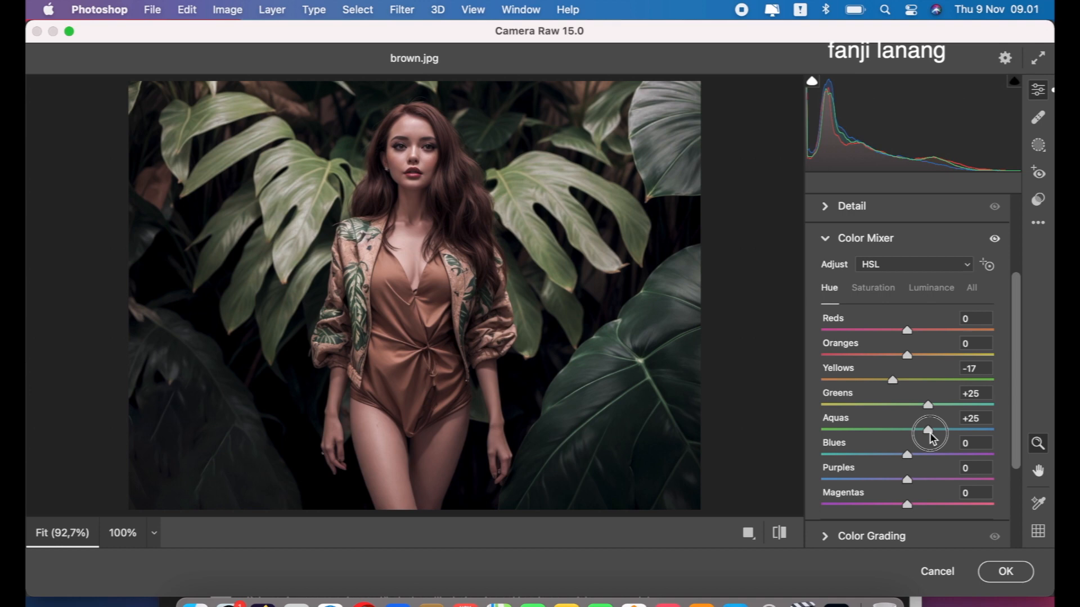
pyautogui.moveTo(893, 380); pyautogui.dragTo(899, 405)
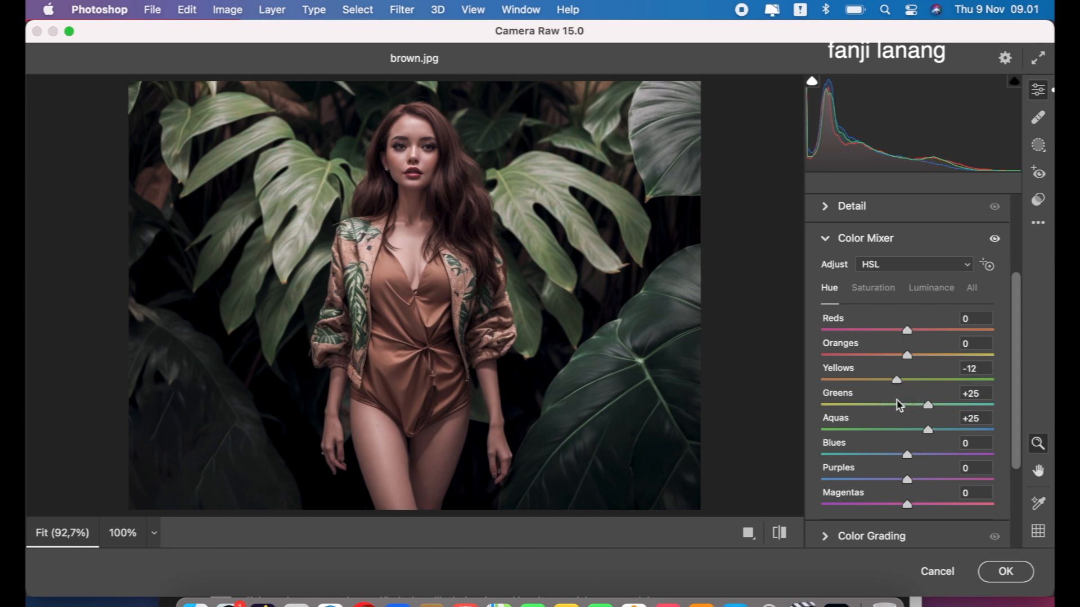
pyautogui.moveTo(925, 355); pyautogui.dragTo(909, 382)
# Set the Color Mixer saturation of Oranges to +6, Yellows to +13, Greens to +39 and Aquas to +18.
pyautogui.click(883, 293)
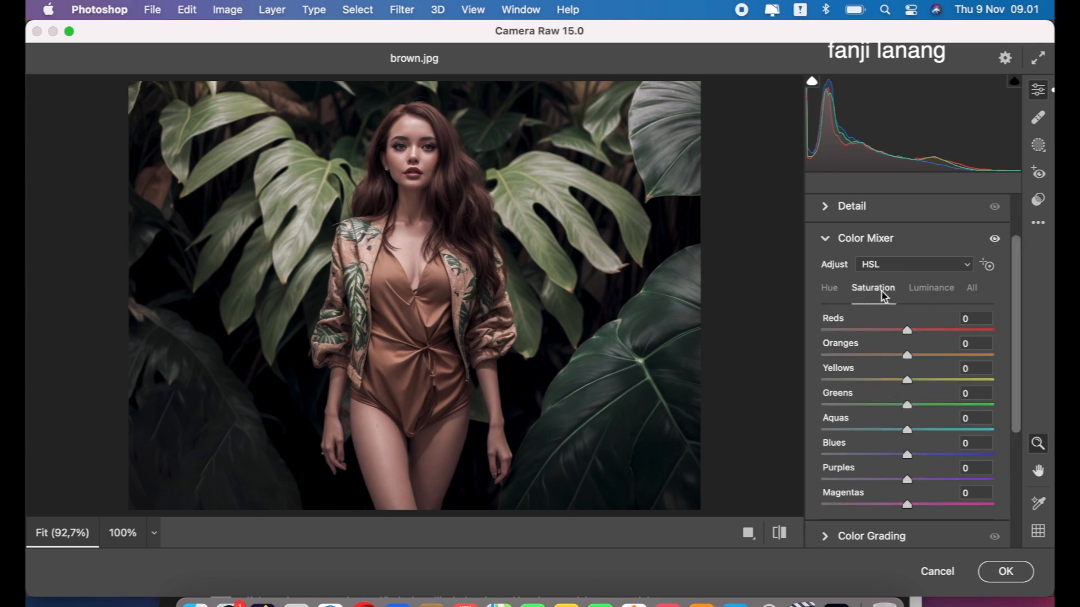
pyautogui.moveTo(914, 359); pyautogui.dragTo(941, 426)
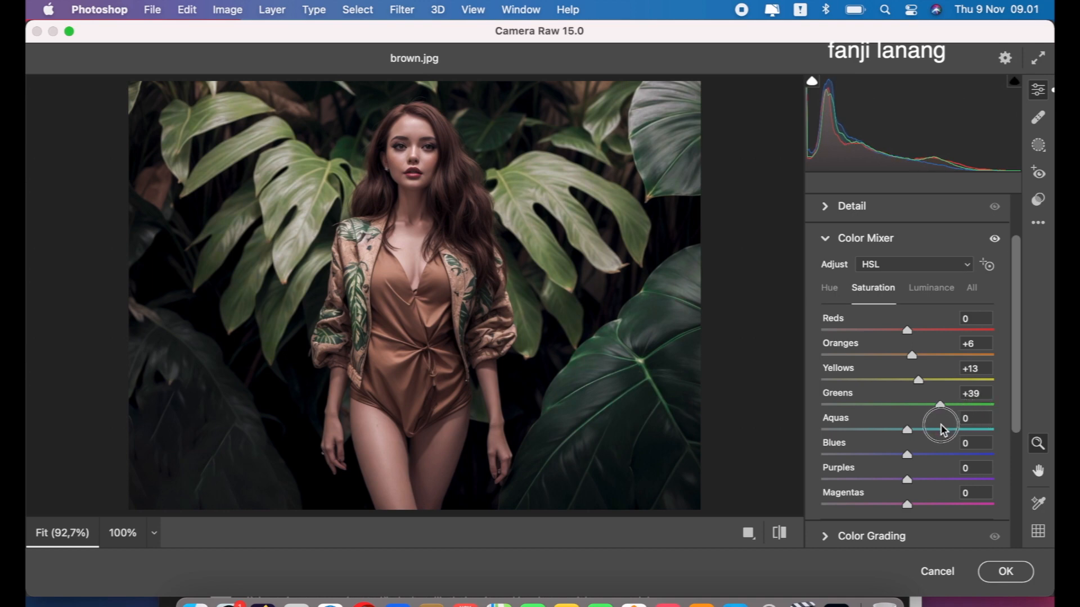
pyautogui.click(923, 432)
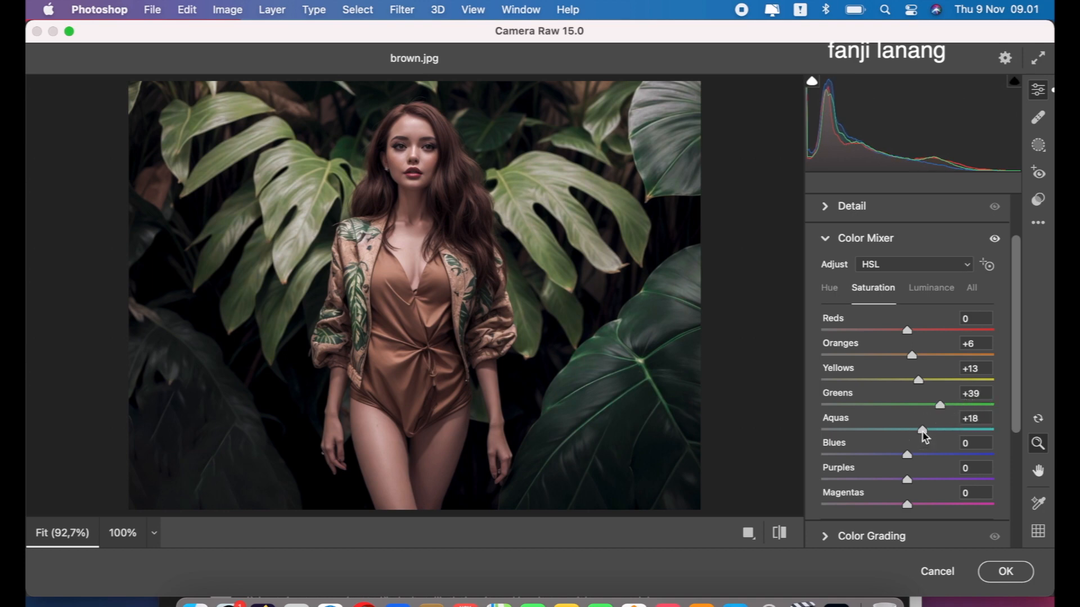
# Set the Color Mixer luminance of Oranges to +11, Yellows to -27 and Greens to -100, and compare before and after.
pyautogui.click(930, 289)
pyautogui.moveTo(908, 356); pyautogui.dragTo(822, 386)
pyautogui.moveTo(823, 386); pyautogui.dragTo(810, 413)
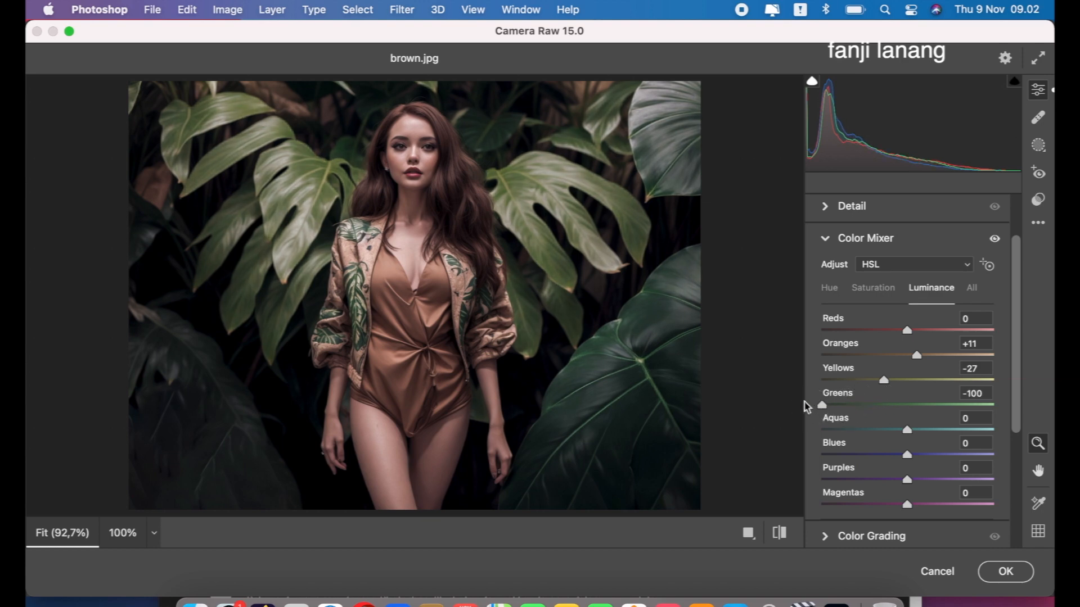
pyautogui.click(777, 533)
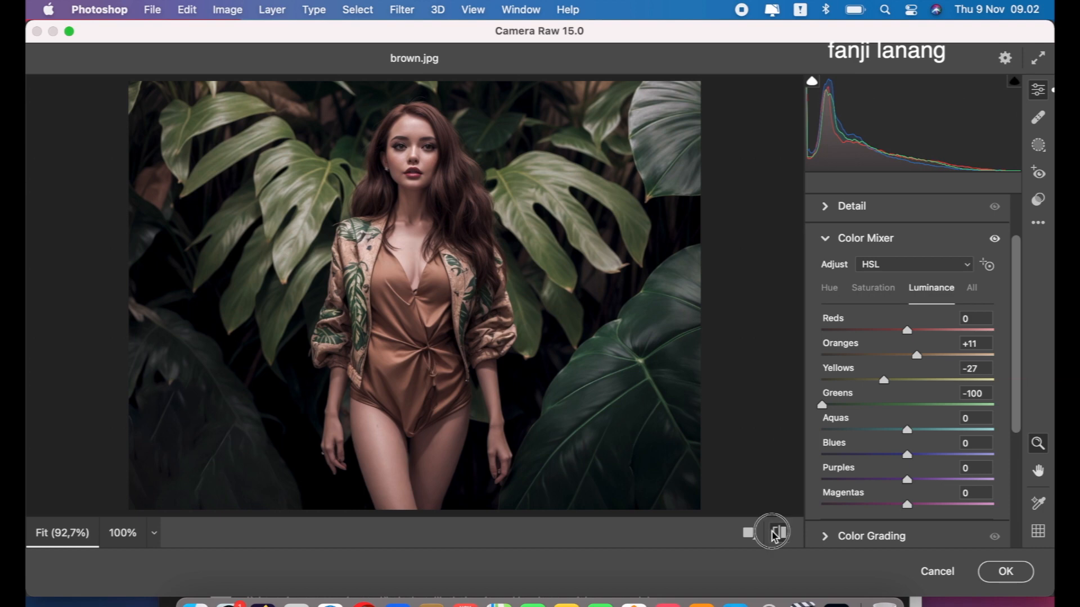
pyautogui.click(776, 534)
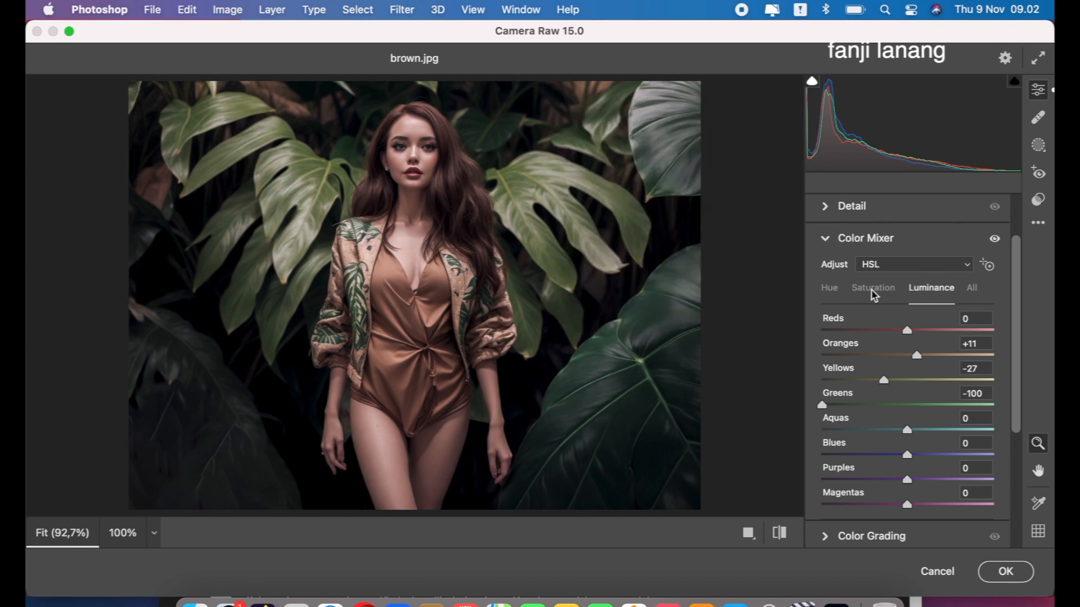
# Raise the Color Mixer hue of Oranges to +20.
pyautogui.click(829, 289)
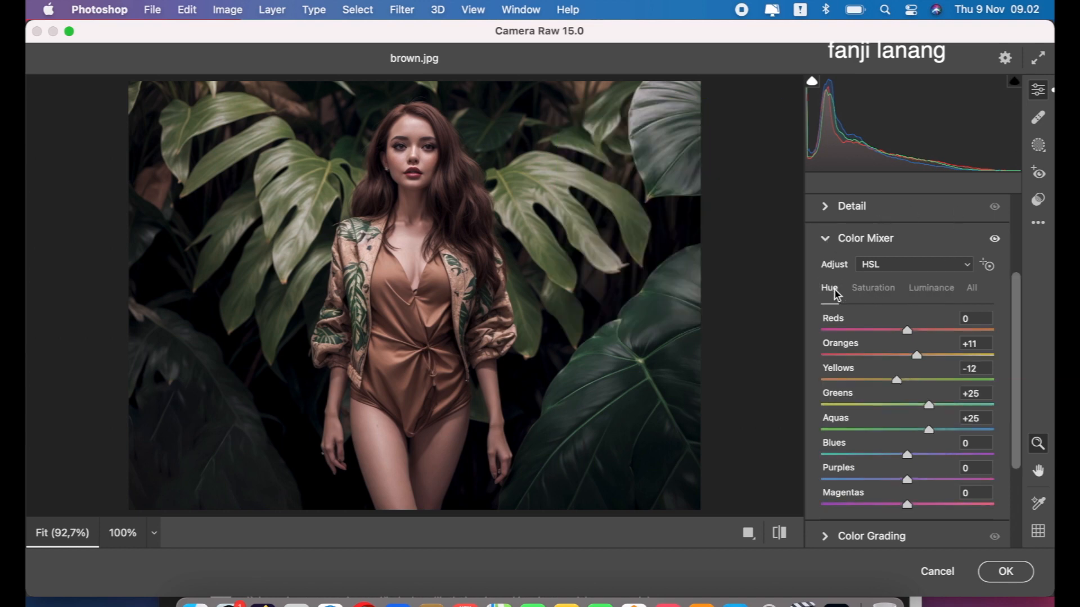
pyautogui.moveTo(916, 356); pyautogui.dragTo(927, 365)
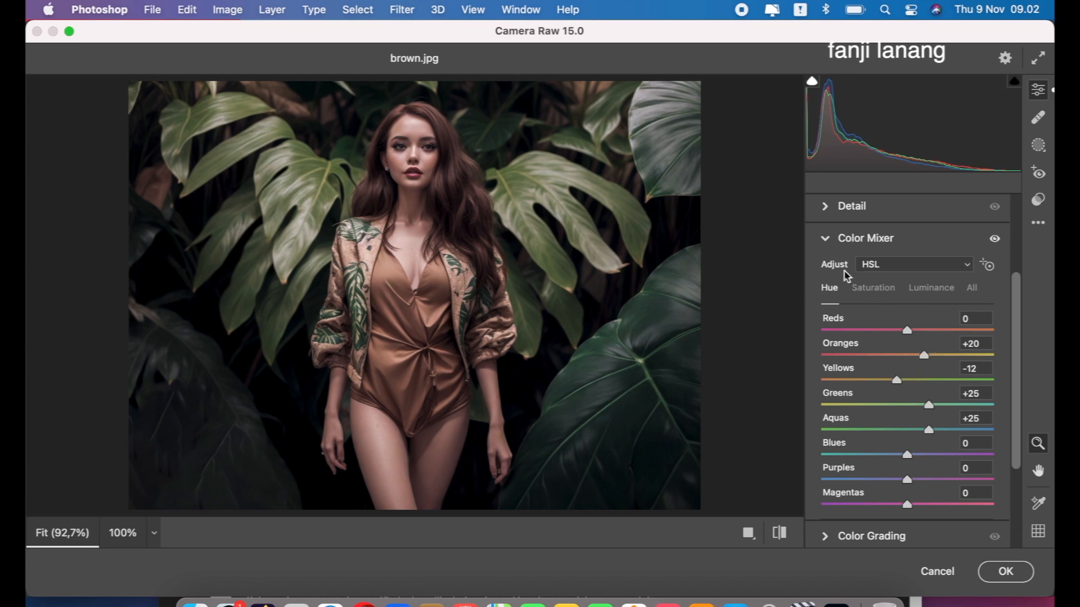
pyautogui.click(831, 242)
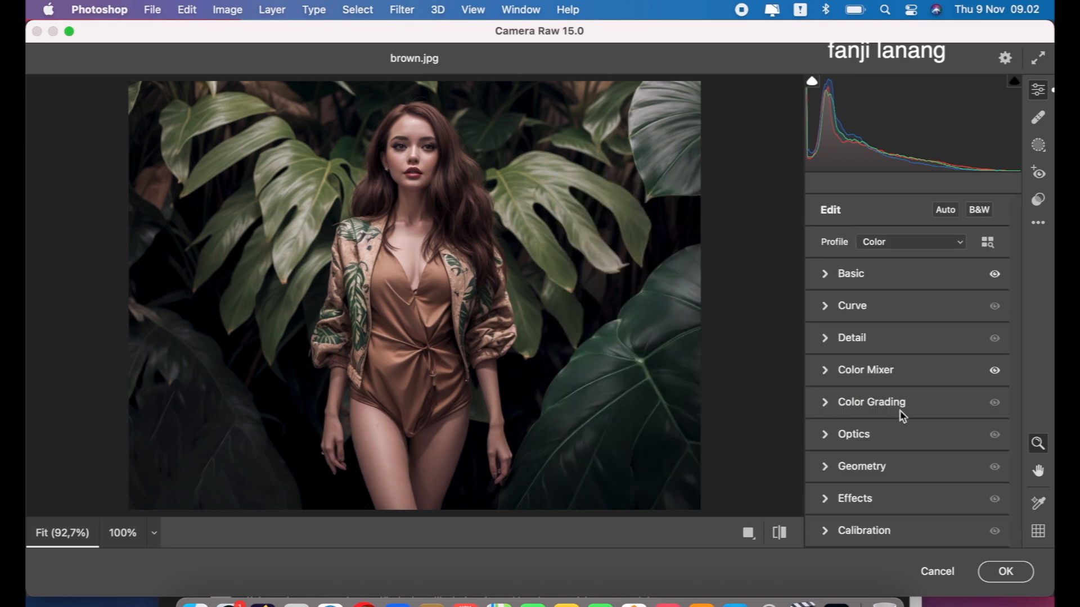
# Darken the photo's corners by setting the Optics vignette to -100.
pyautogui.click(825, 438)
pyautogui.moveTo(872, 280); pyautogui.dragTo(797, 292)
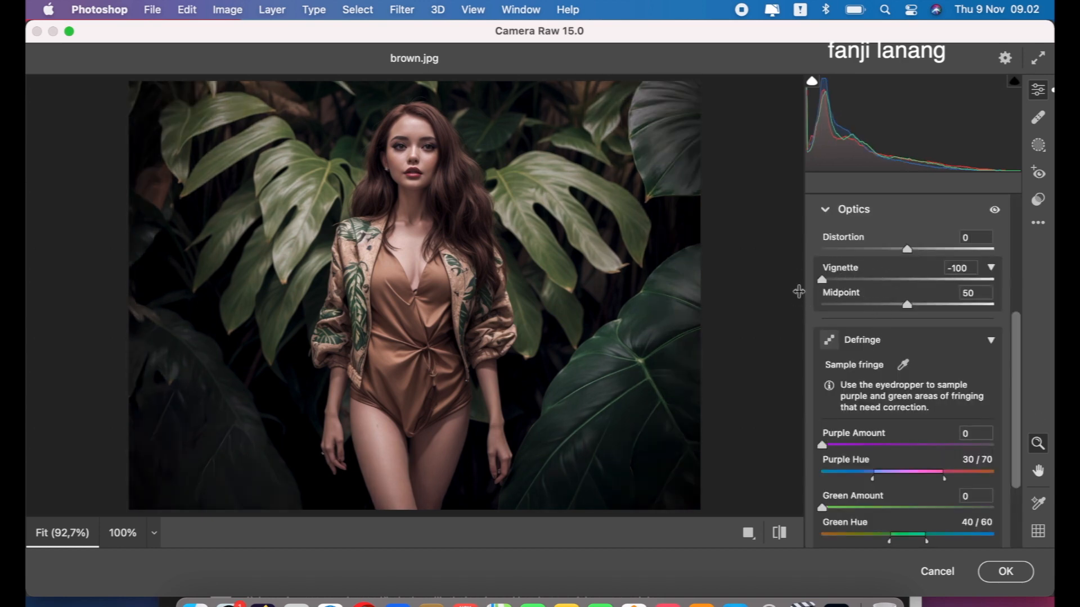
pyautogui.click(824, 212)
# In Calibration, set the Red Primary hue to +25 and the Green Primary hue to +46.
pyautogui.click(821, 527)
pyautogui.click(926, 357)
pyautogui.moveTo(925, 360); pyautogui.dragTo(929, 357)
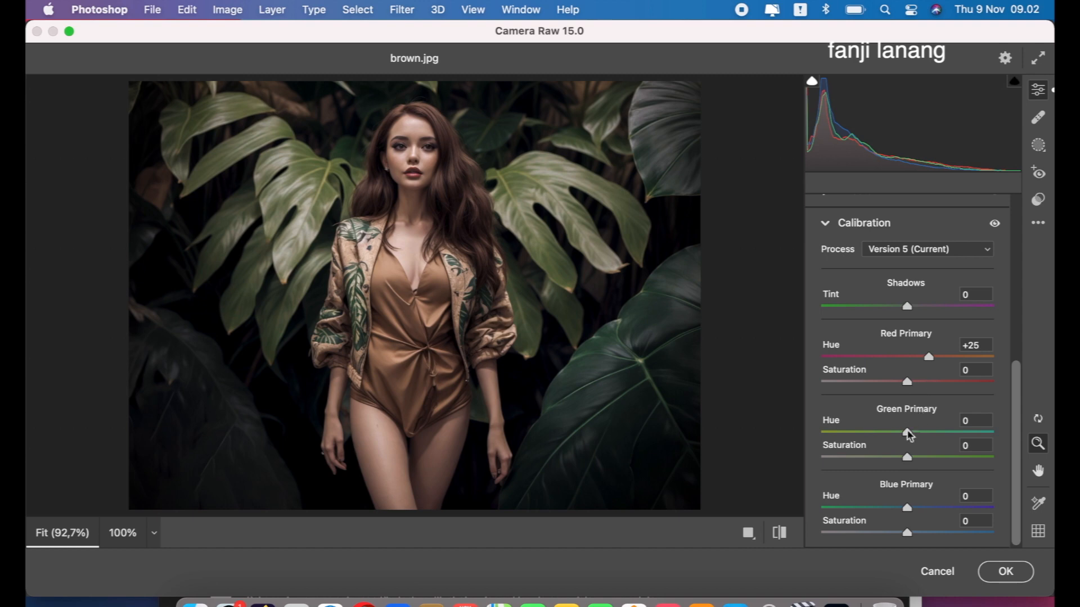
pyautogui.moveTo(890, 434); pyautogui.dragTo(946, 442)
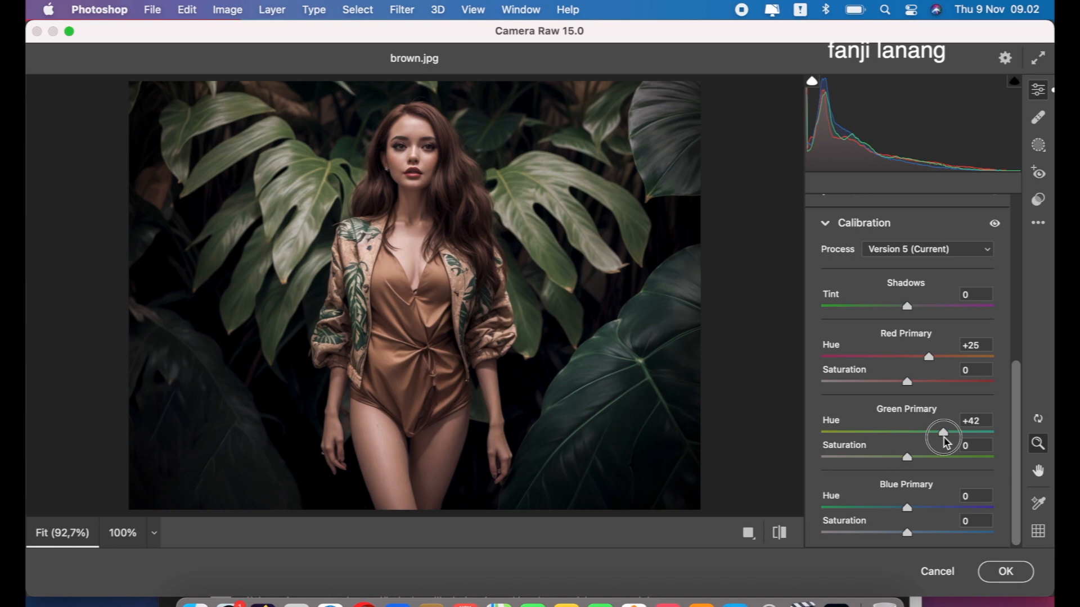
pyautogui.moveTo(947, 442); pyautogui.dragTo(979, 447)
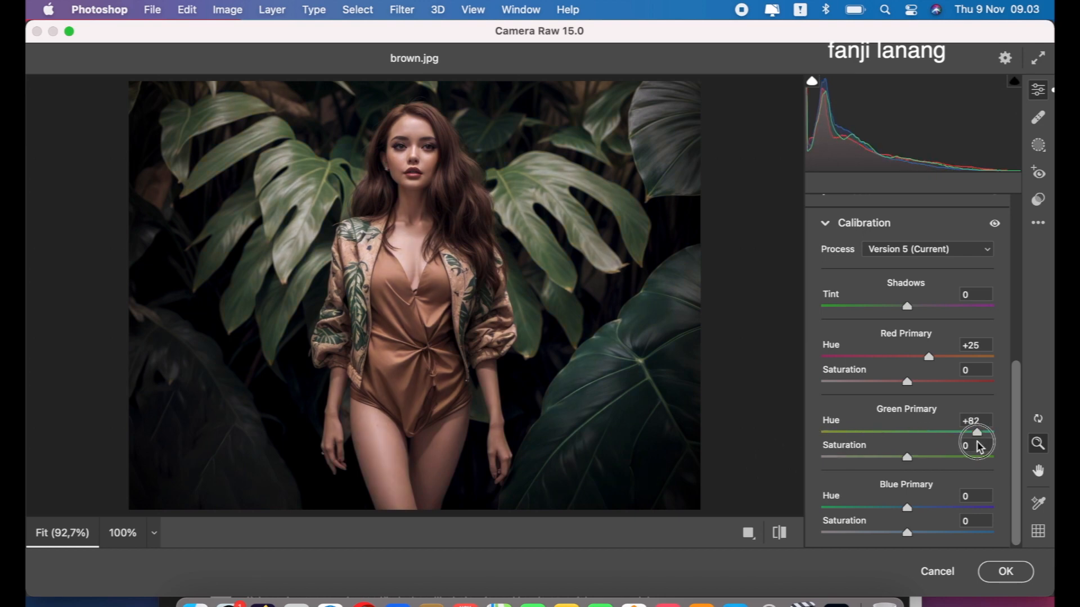
pyautogui.moveTo(978, 447); pyautogui.dragTo(954, 444)
# Set the Blue Primary hue to -22 and raise the Red Primary hue to +43.
pyautogui.click(886, 509)
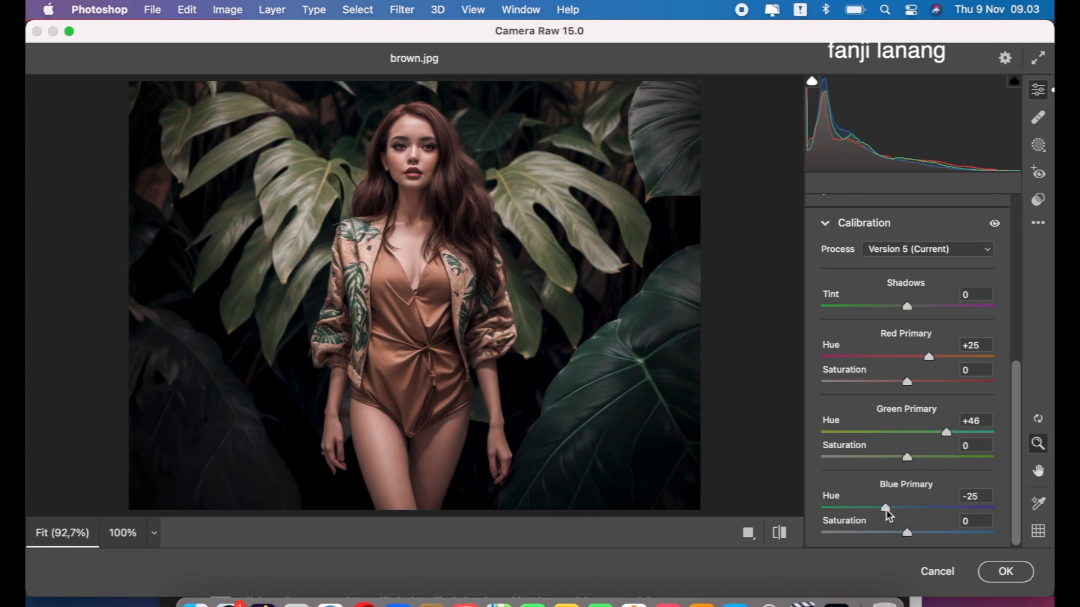
pyautogui.moveTo(888, 510); pyautogui.dragTo(891, 507)
pyautogui.click(944, 356)
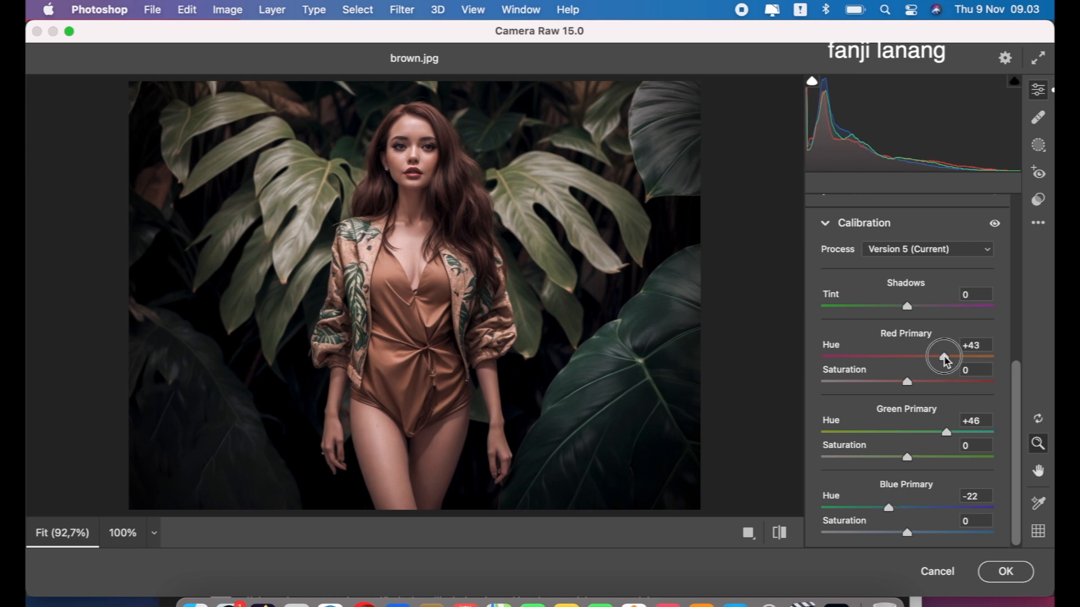
# Set the Red Primary hue to +35 and saturation to +6, comparing the grade with the original photo.
pyautogui.moveTo(944, 357); pyautogui.dragTo(937, 369)
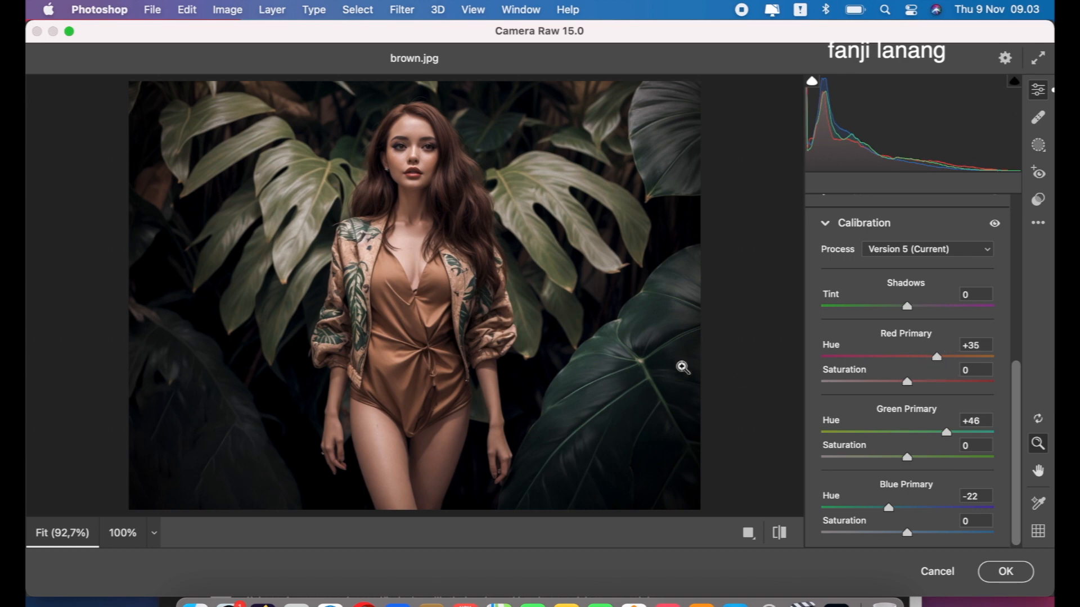
pyautogui.click(779, 532)
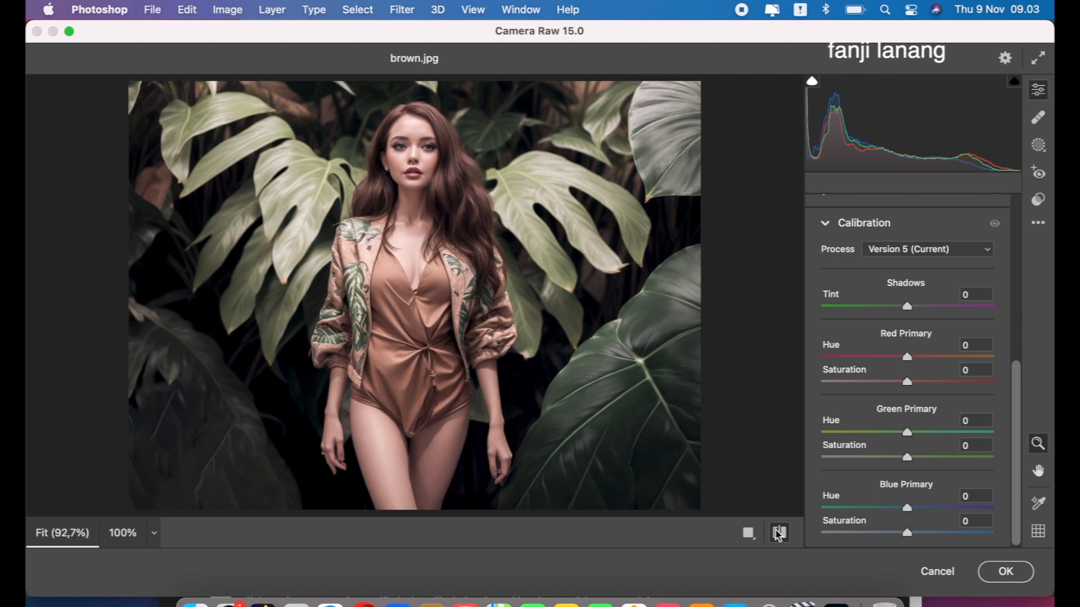
pyautogui.click(779, 532)
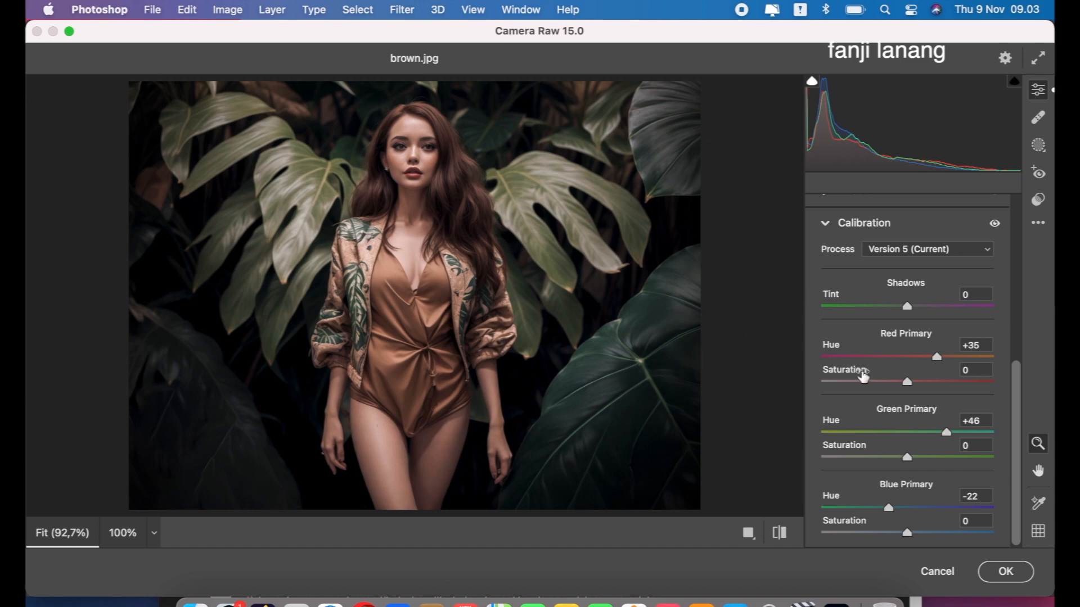
pyautogui.click(926, 383)
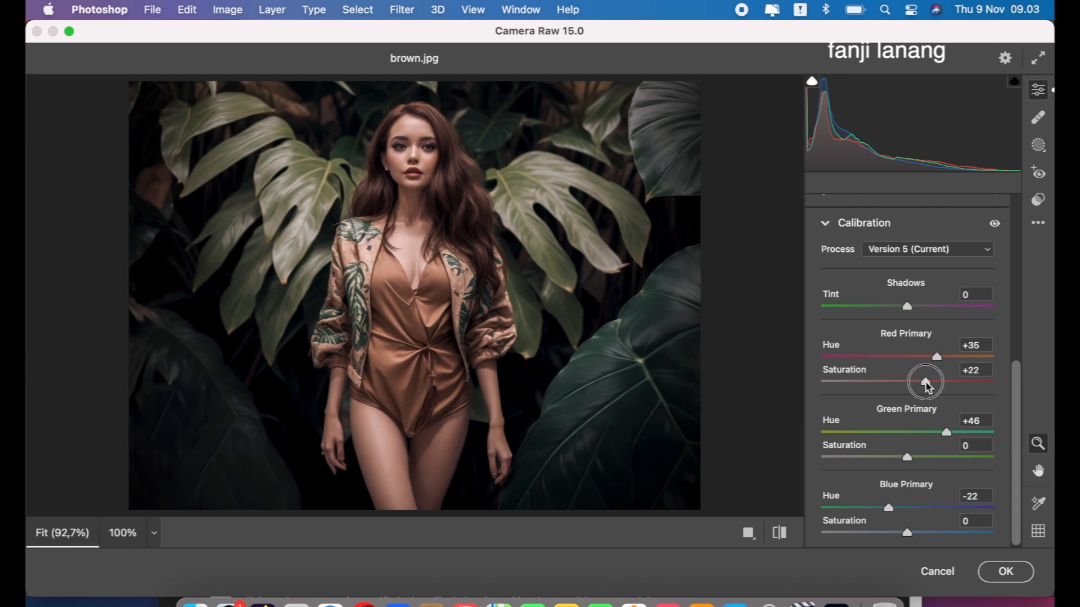
pyautogui.moveTo(926, 384); pyautogui.dragTo(915, 396)
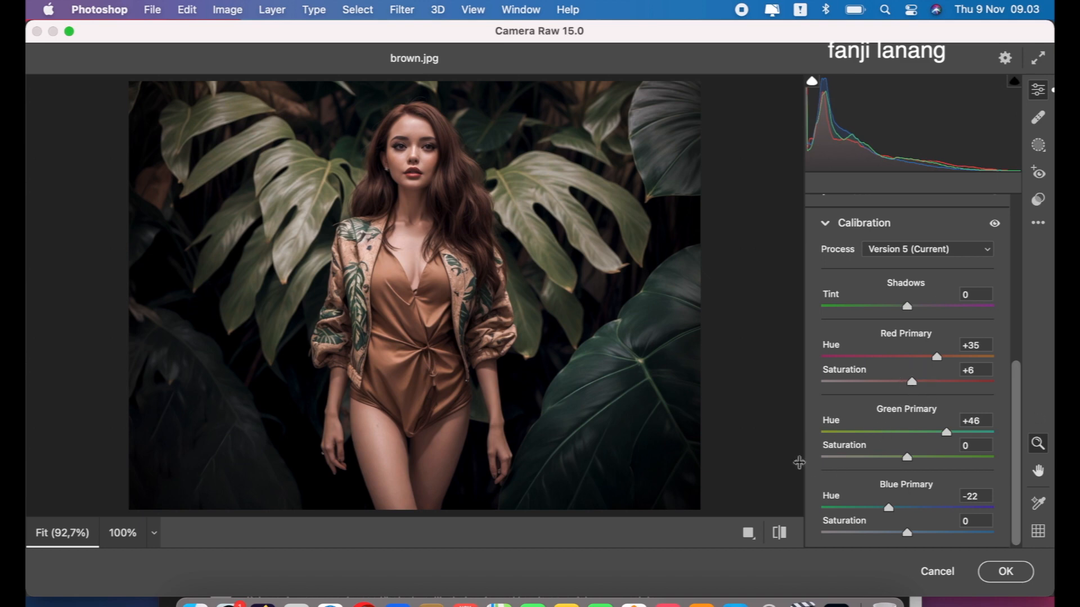
pyautogui.click(779, 533)
pyautogui.click(779, 534)
# Set the Green Primary hue to +100 and saturation to -17, and apply the Camera Raw adjustments.
pyautogui.moveTo(947, 432); pyautogui.dragTo(1045, 433)
pyautogui.click(917, 457)
pyautogui.moveTo(918, 461); pyautogui.dragTo(895, 462)
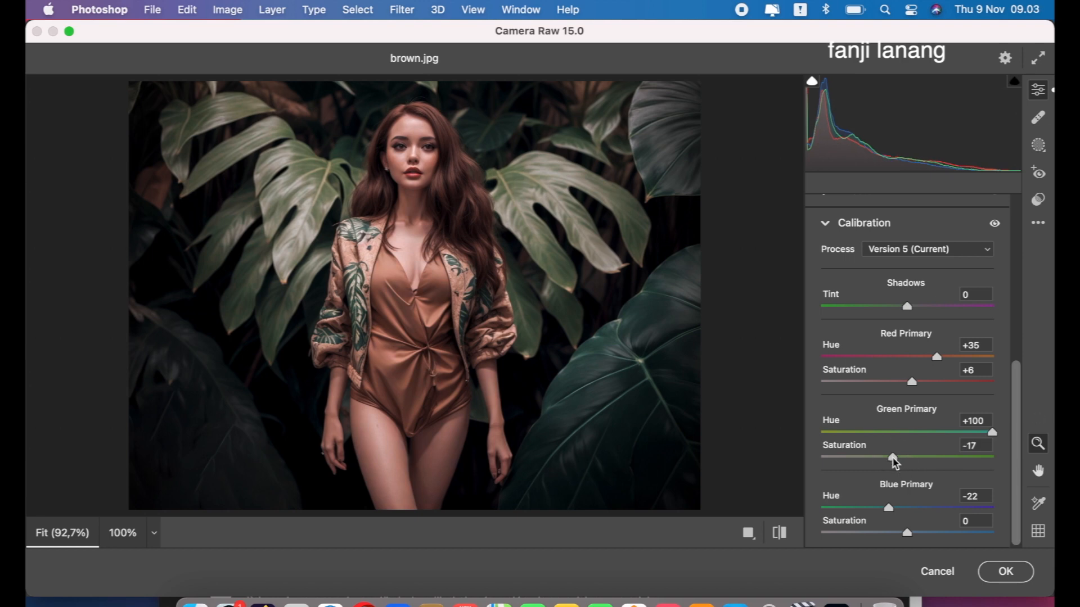
pyautogui.click(1005, 571)
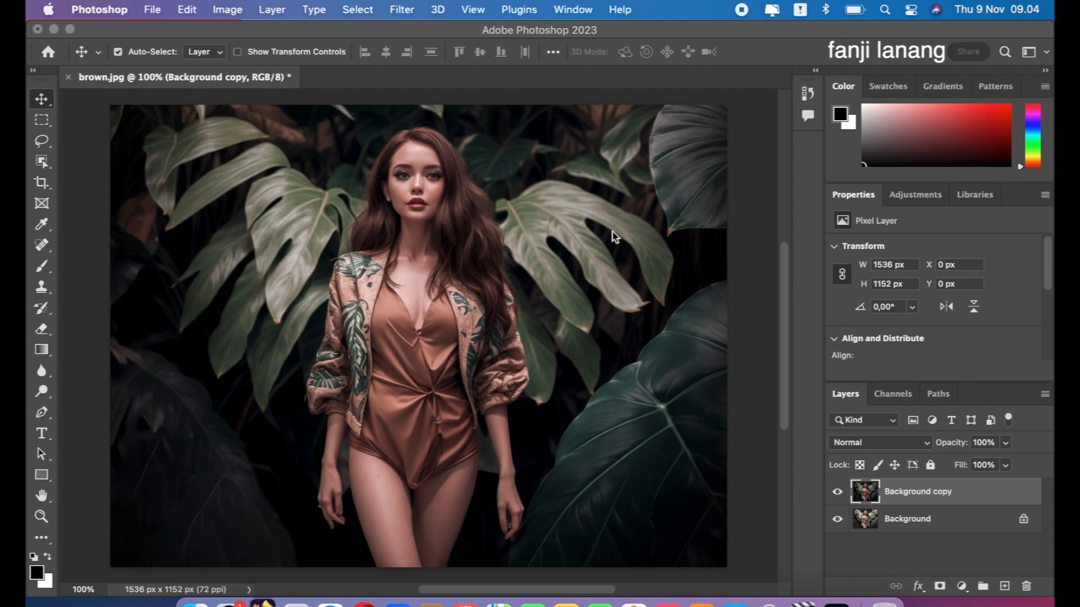
# Add a Selective Color adjustment layer above the Background copy layer.
pyautogui.click(617, 88)
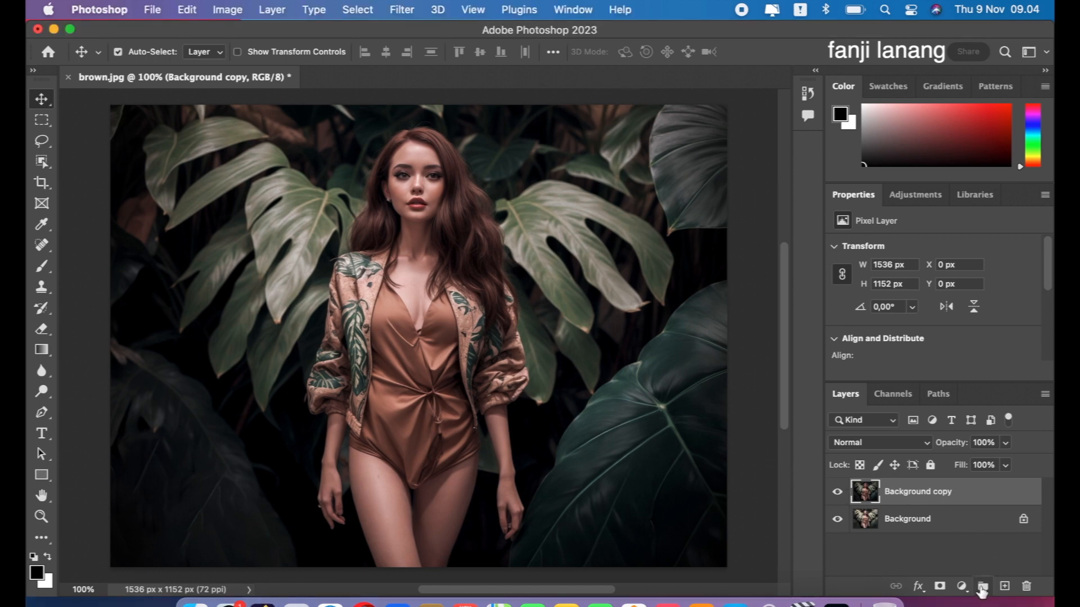
pyautogui.click(962, 587)
pyautogui.click(960, 553)
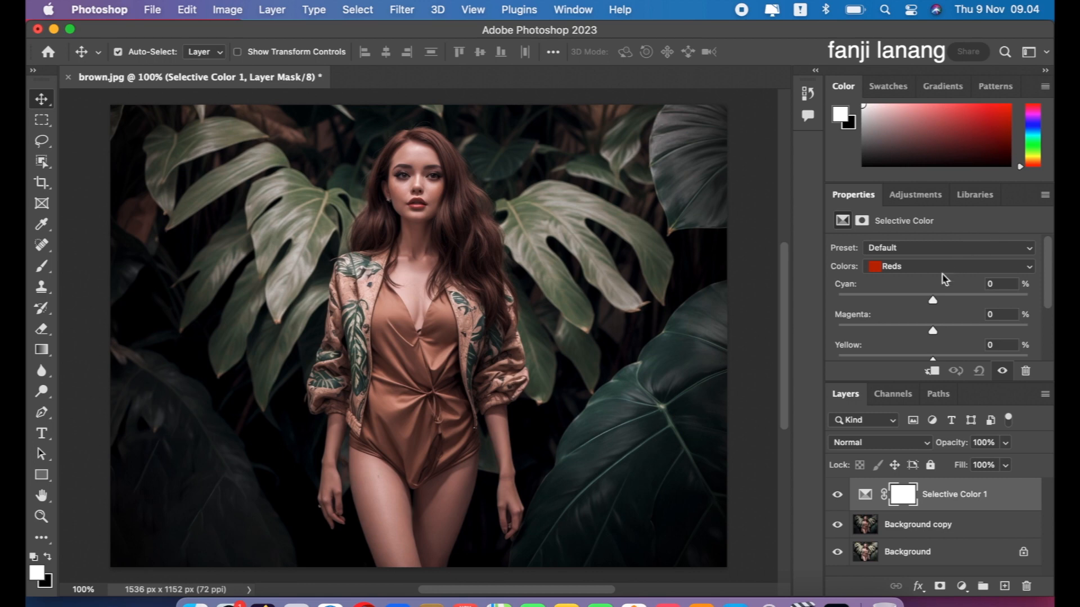
# For the Reds in Selective Color, set Cyan to -42, Magenta to -24 and Yellow to +29, and fine-tune Black.
pyautogui.moveTo(936, 302); pyautogui.dragTo(913, 334)
pyautogui.scroll(-3, 956, 304)
pyautogui.click(951, 324)
pyautogui.moveTo(951, 326); pyautogui.dragTo(952, 356)
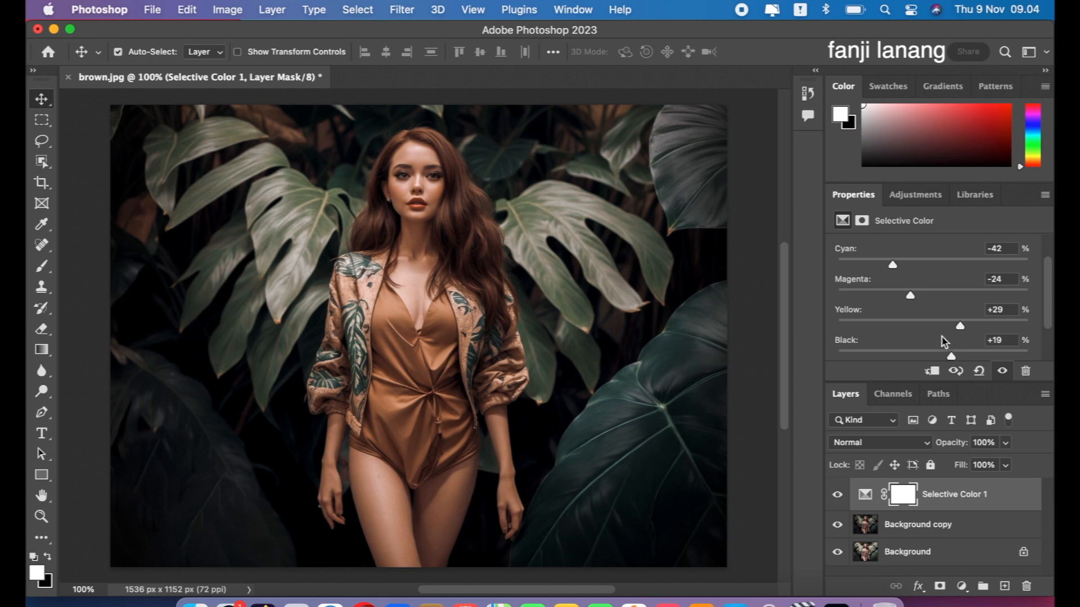
pyautogui.moveTo(949, 356); pyautogui.dragTo(949, 327)
pyautogui.click(935, 356)
pyautogui.moveTo(935, 356); pyautogui.dragTo(933, 356)
# For the Yellows in Selective Color, set Cyan to -64 and Magenta to -18, and strongly increase Black.
pyautogui.moveTo(1048, 276); pyautogui.dragTo(1049, 242)
pyautogui.click(950, 274)
pyautogui.click(947, 277)
pyautogui.moveTo(913, 298); pyautogui.dragTo(872, 306)
pyautogui.click(917, 328)
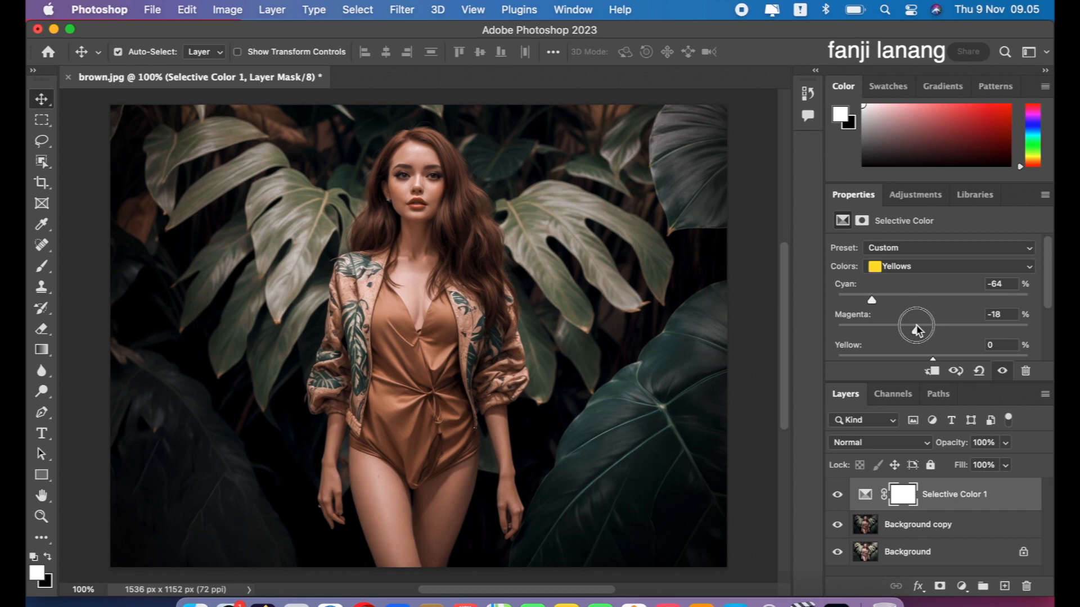
pyautogui.moveTo(1044, 302); pyautogui.dragTo(1043, 326)
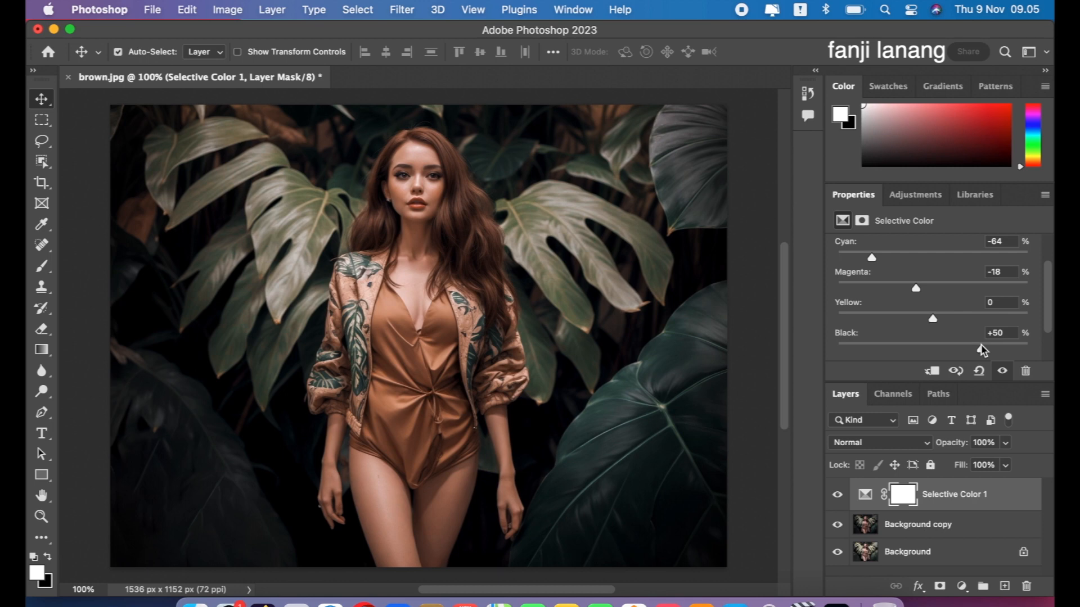
pyautogui.click(1028, 346)
# For the Blacks in Selective Color, set Cyan to +10.
pyautogui.scroll(2, 1049, 253)
pyautogui.click(922, 266)
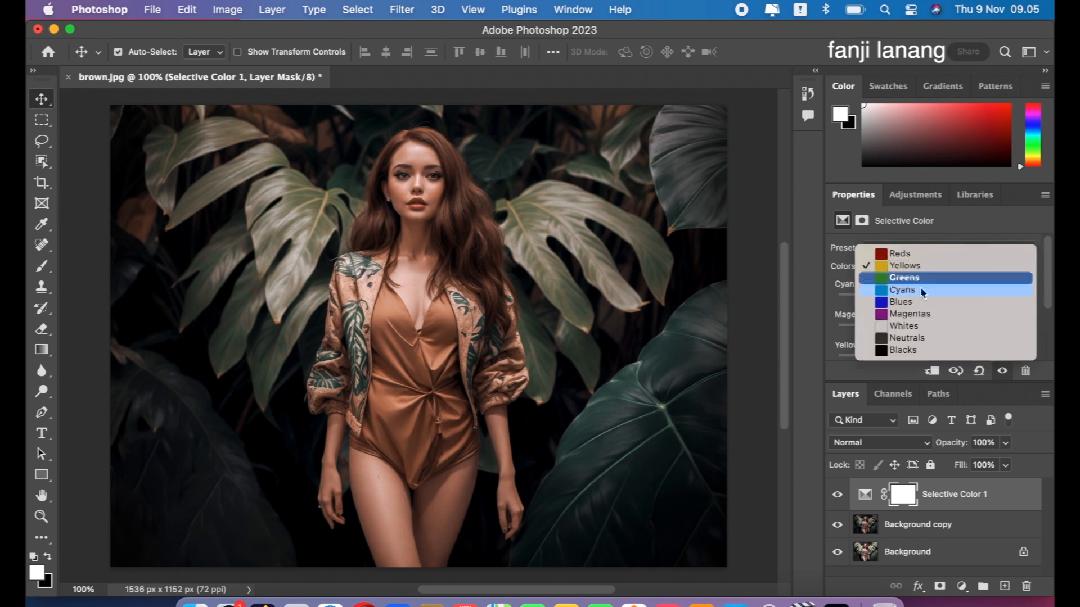
pyautogui.click(914, 350)
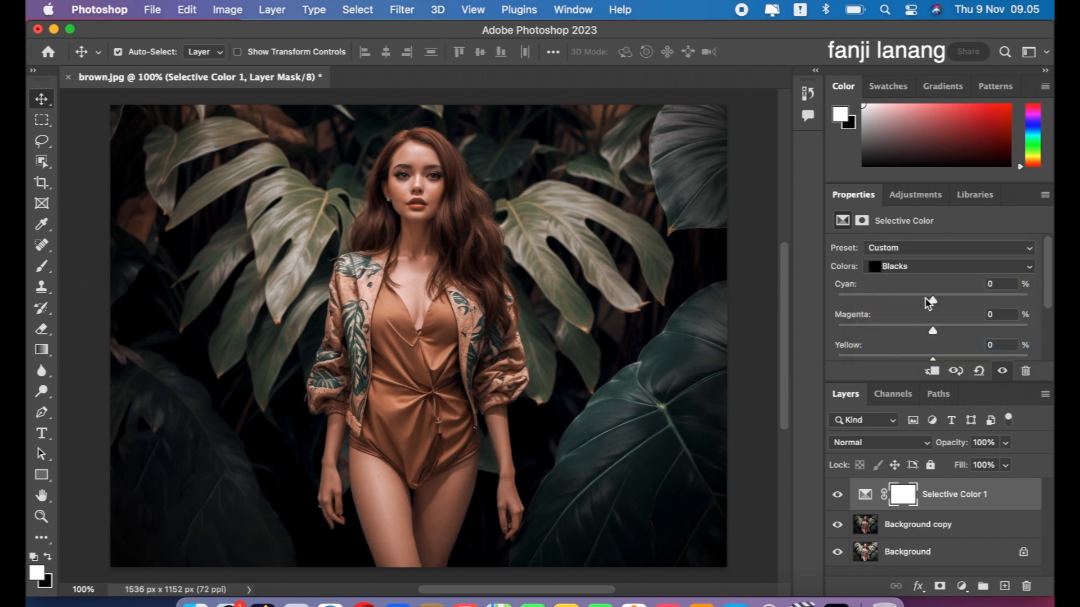
pyautogui.moveTo(924, 297); pyautogui.dragTo(943, 307)
pyautogui.moveTo(942, 301); pyautogui.dragTo(943, 301)
# Compare the graded image with the original by toggling the visibility of the Selective Color and Background copy layers.
pyautogui.click(840, 496)
pyautogui.click(840, 496)
pyautogui.click(837, 494)
pyautogui.click(837, 525)
pyautogui.click(838, 526)
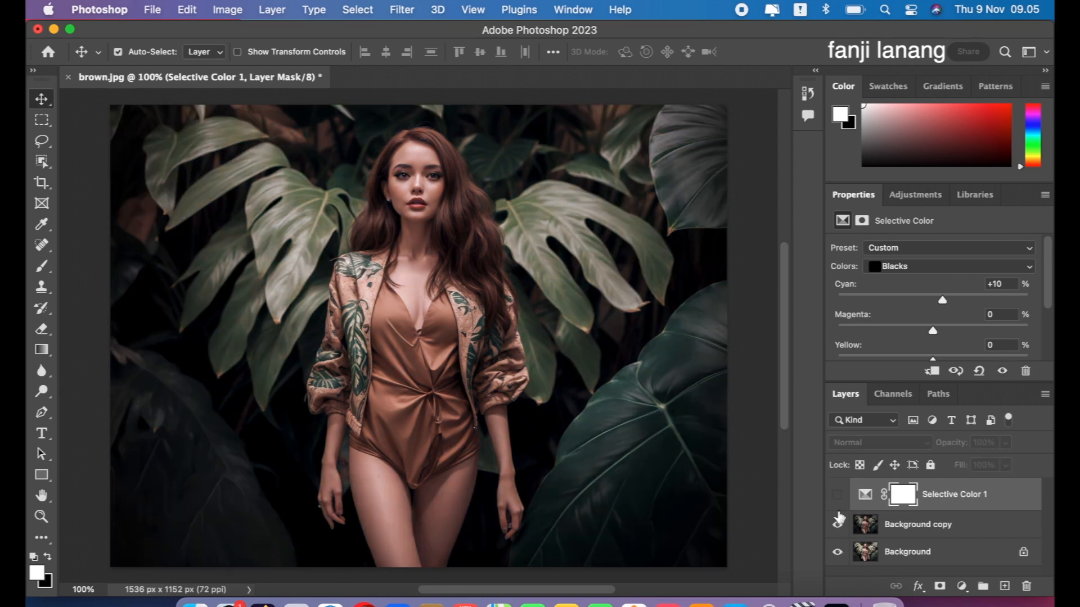
pyautogui.click(837, 496)
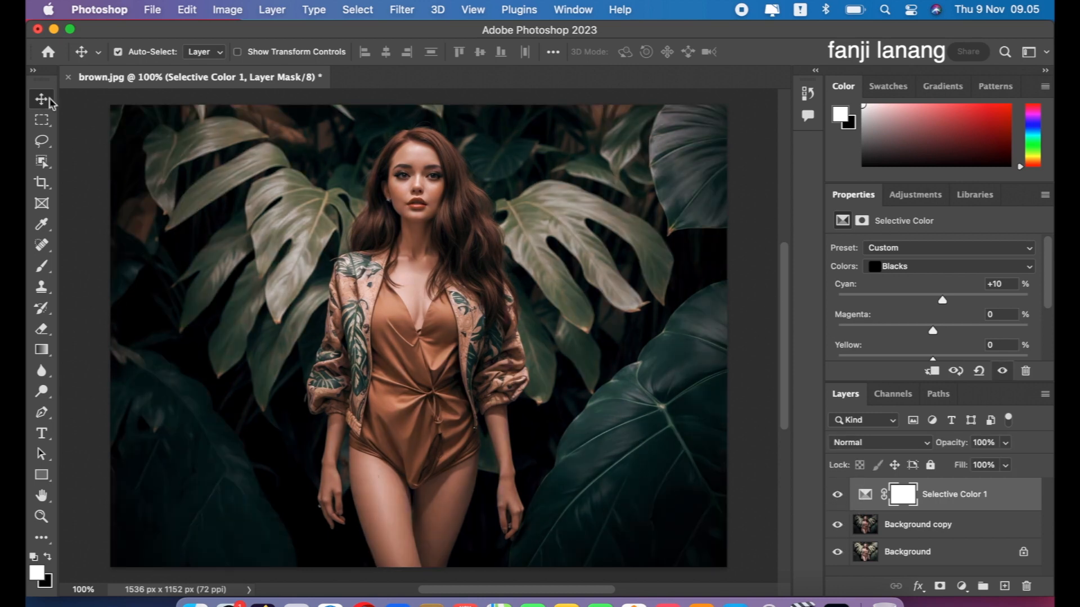